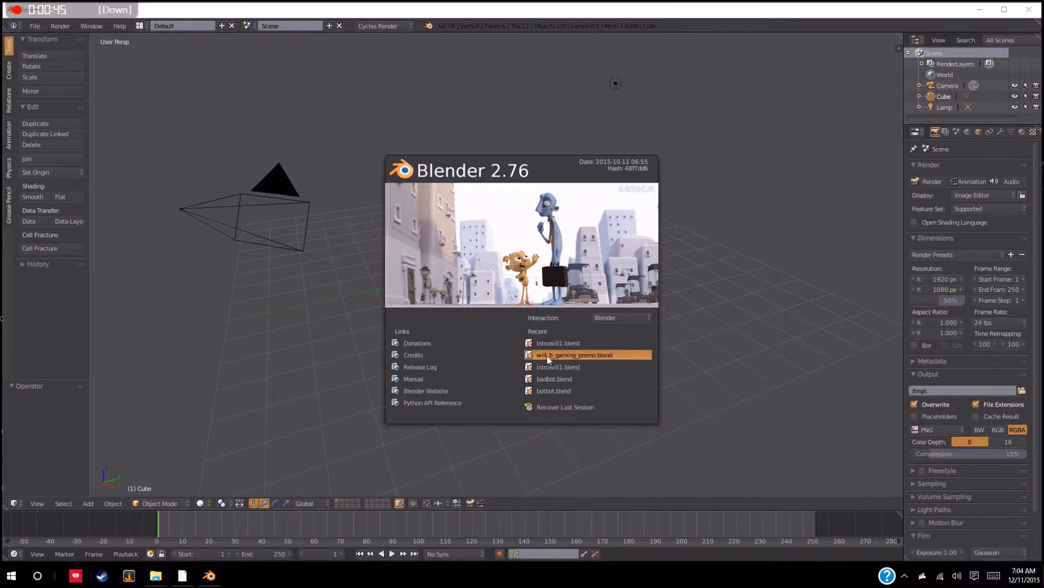
Dismiss the splash screen, look over the Input settings in the user preferences, and close the preferences
click(739, 282)
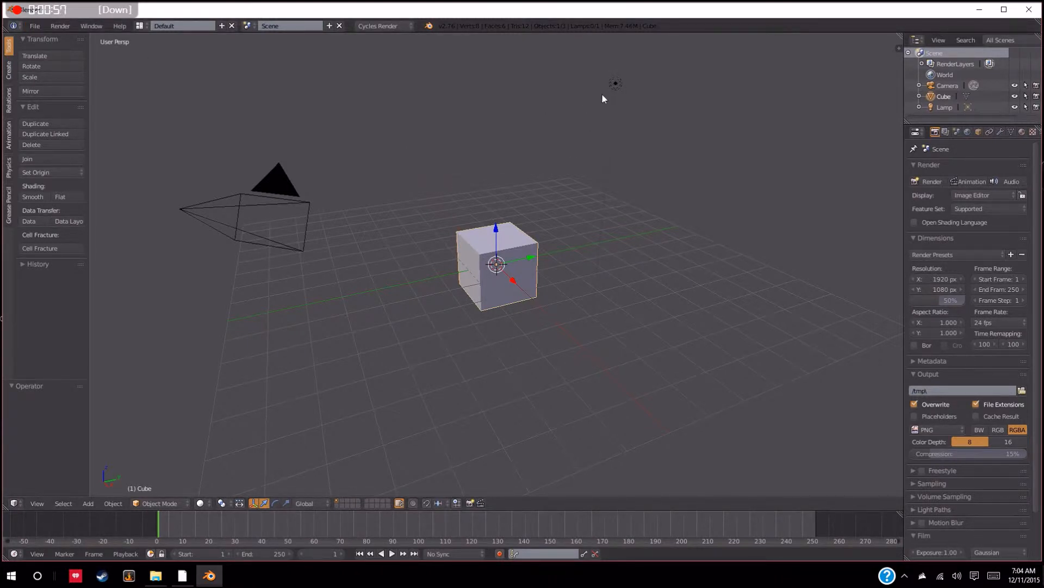
click(35, 26)
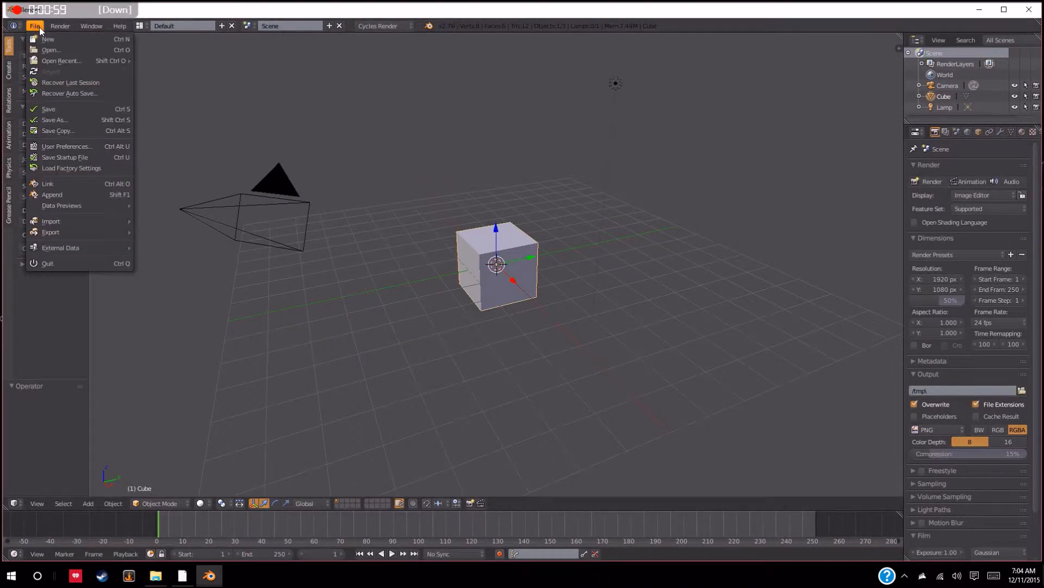
click(57, 148)
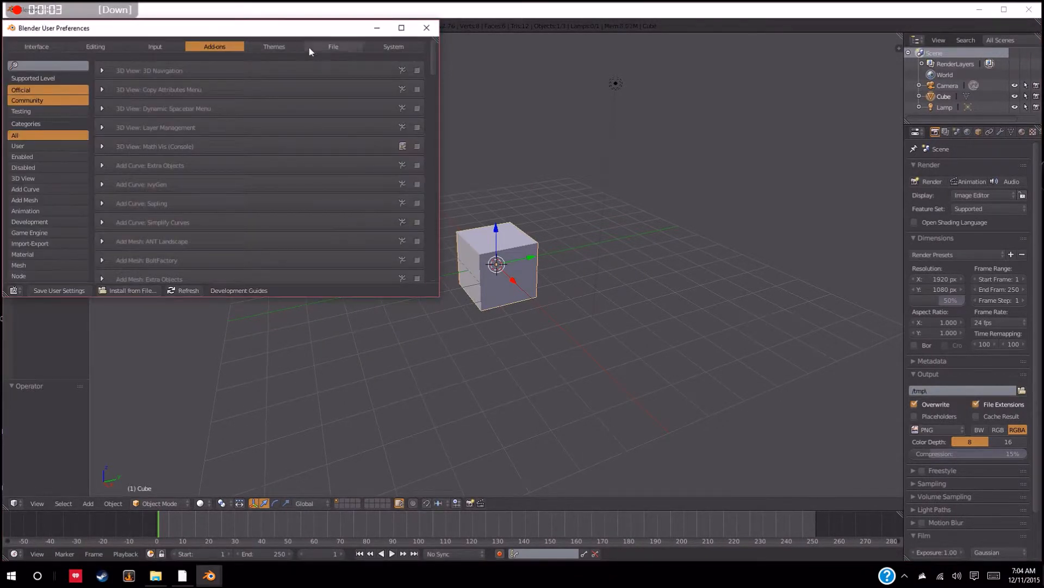
click(169, 45)
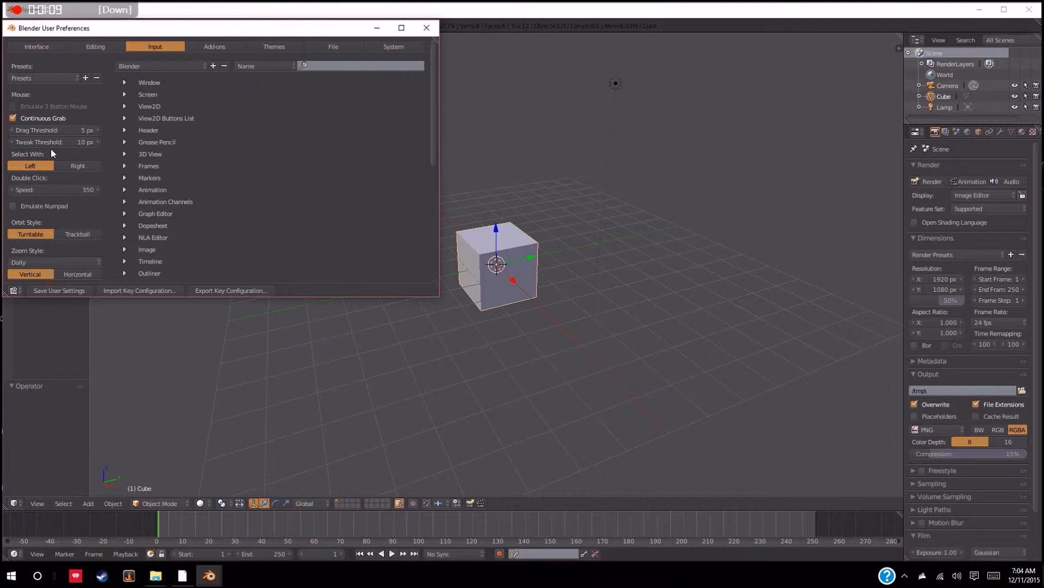
click(427, 28)
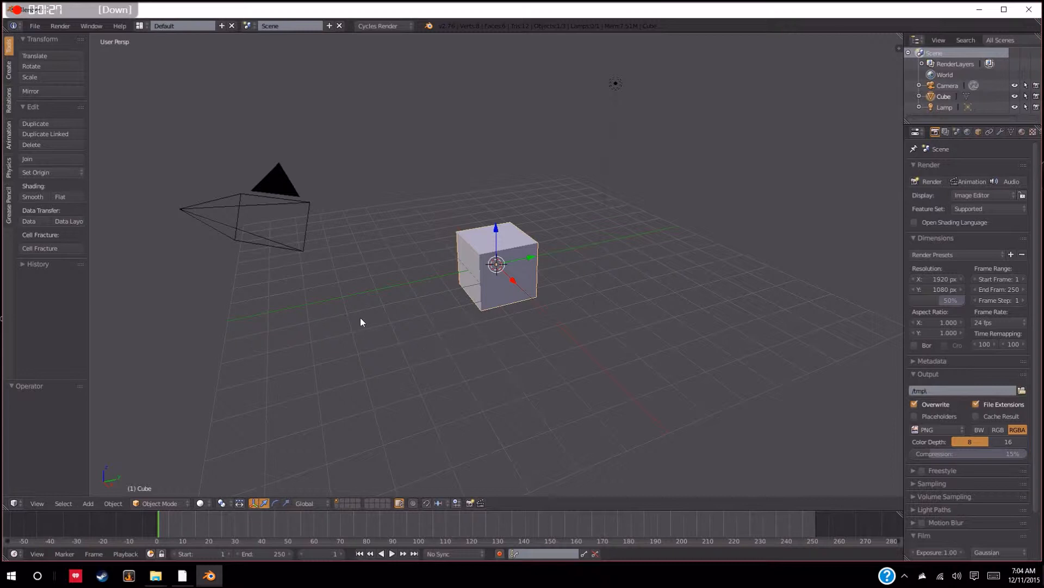
Raise the default cube about 0.96 units along the Z axis
middle_drag(361, 321, 546, 295)
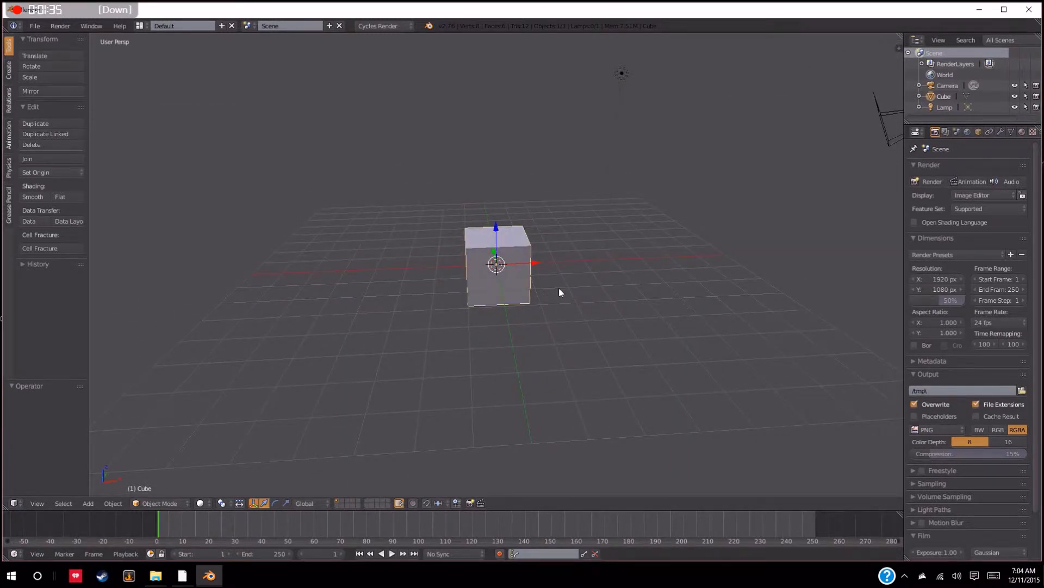
middle_drag(600, 254, 522, 293)
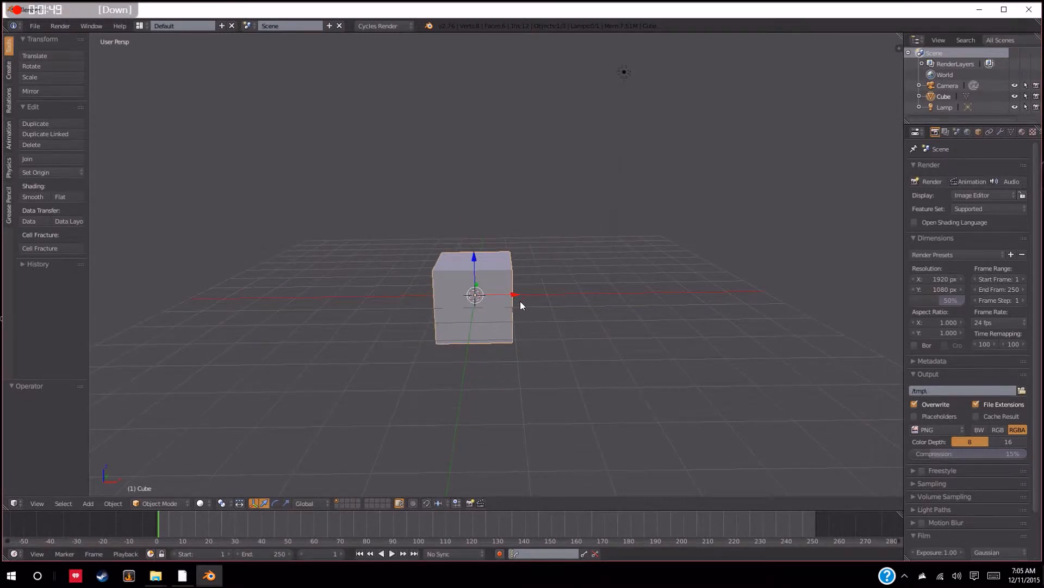
middle_drag(520, 301, 537, 316)
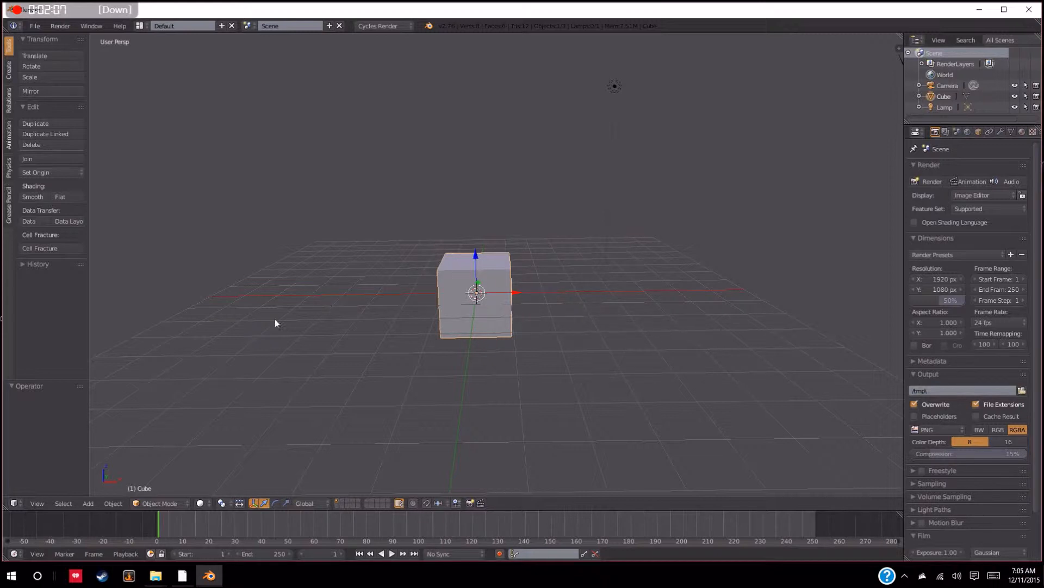
drag(475, 258, 479, 223)
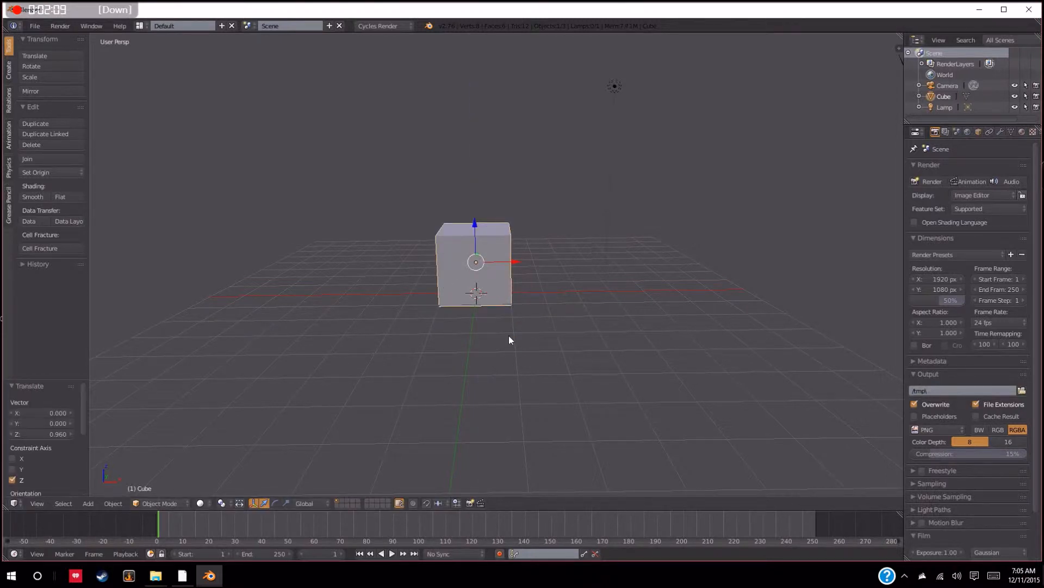
Select the lamp and the camera one after the other in the 3D view
middle_drag(508, 335, 494, 248)
middle_drag(583, 321, 599, 308)
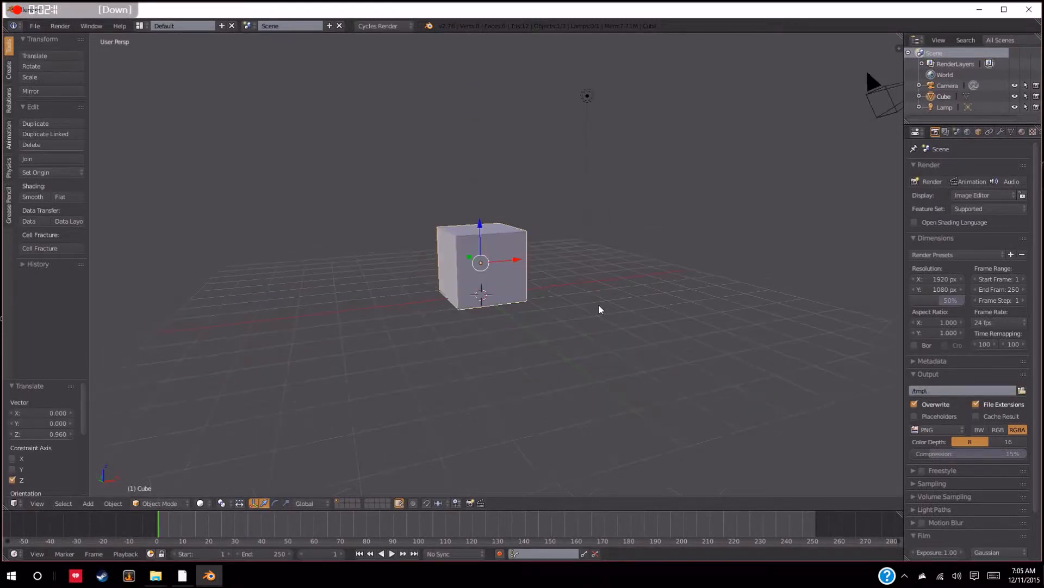
right_click(578, 112)
right_click(844, 111)
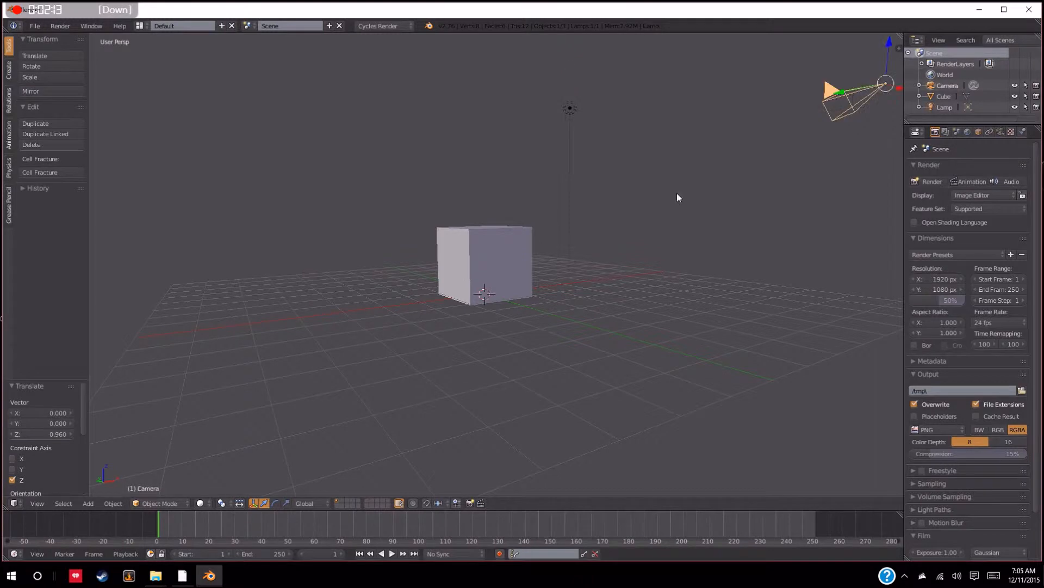
Select the default cube and delete it from the scene
right_click(496, 265)
middle_drag(716, 285, 648, 295)
scroll(648, 295, up, 2)
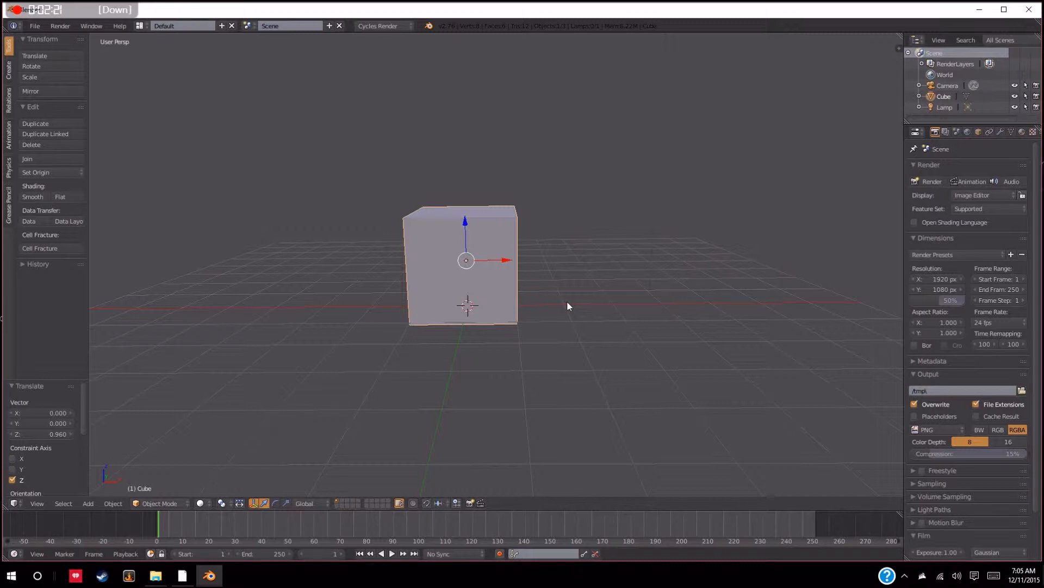
middle_drag(567, 302, 517, 300)
scroll(514, 300, up, 1)
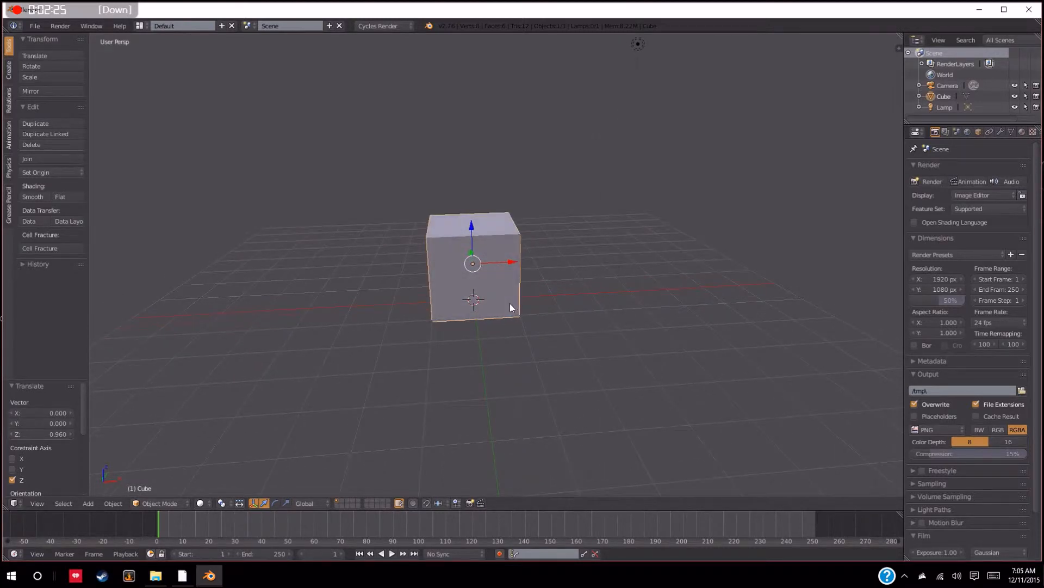
scroll(510, 303, up, 1)
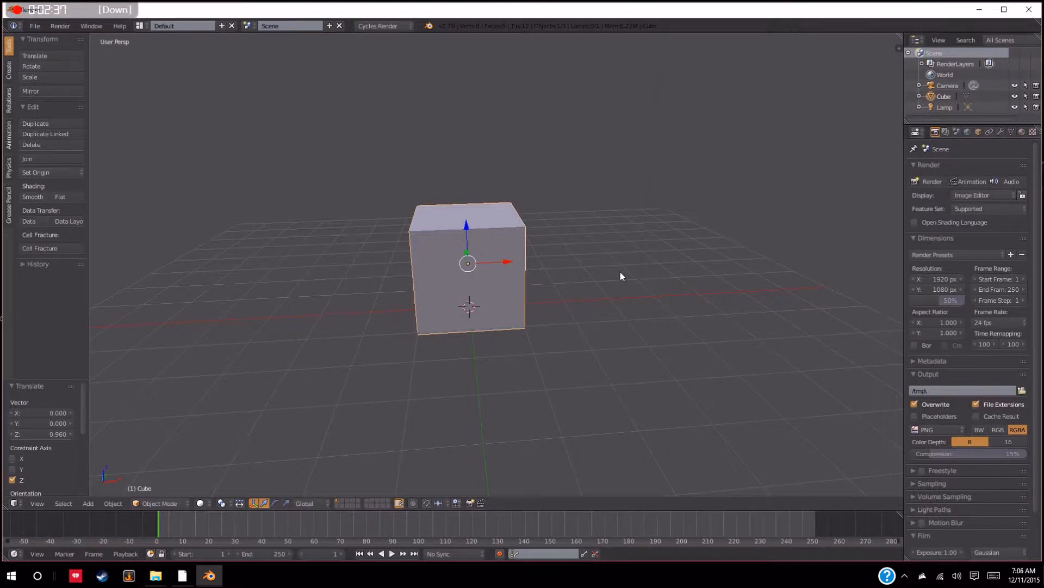
scroll(618, 278, down, 3)
scroll(616, 279, up, 2)
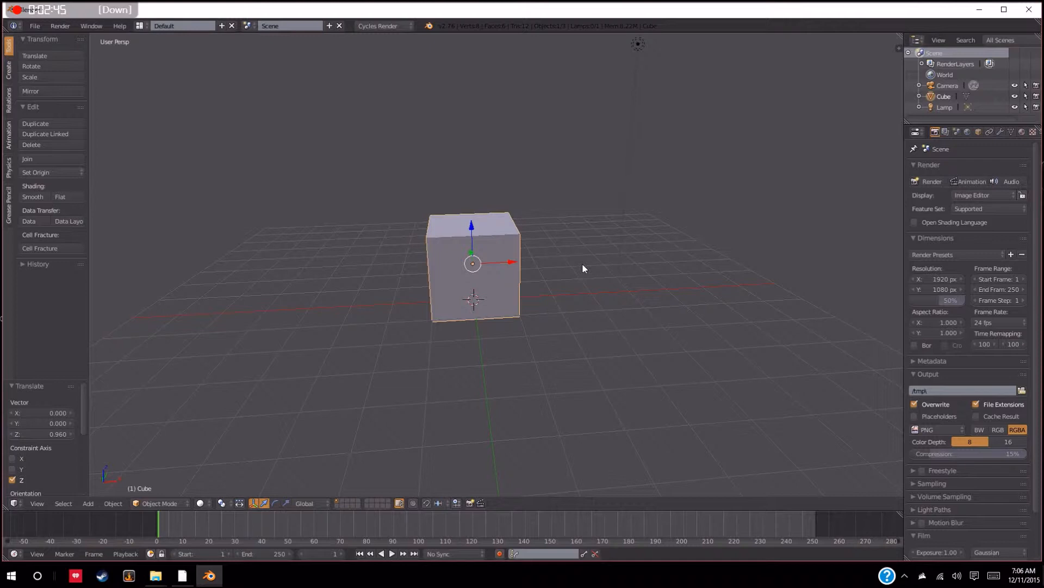
key(x)
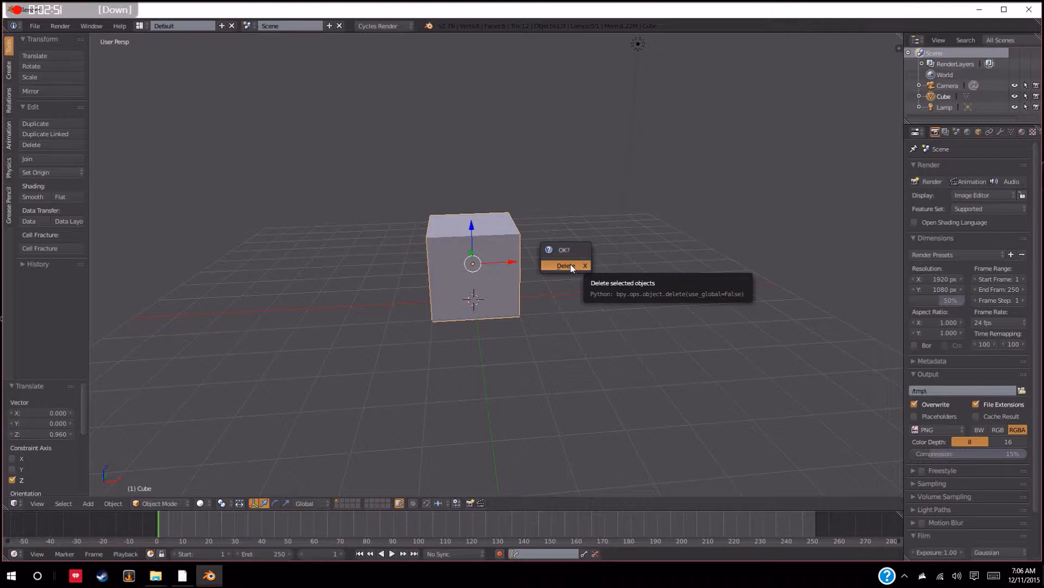
click(571, 266)
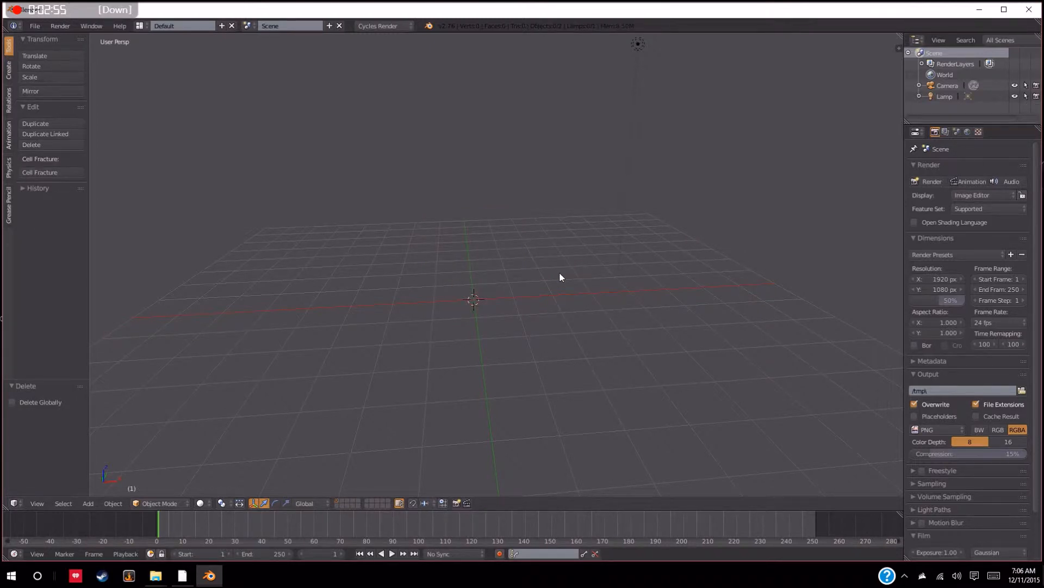
Add a plane mesh at the centre of the scene
scroll(558, 269, down, 5)
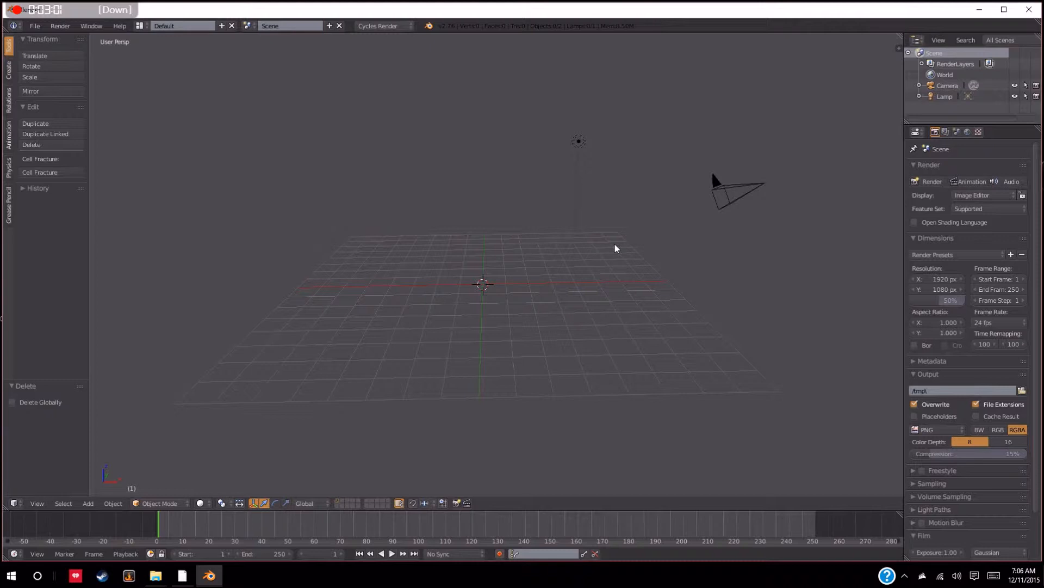
key(shift+a)
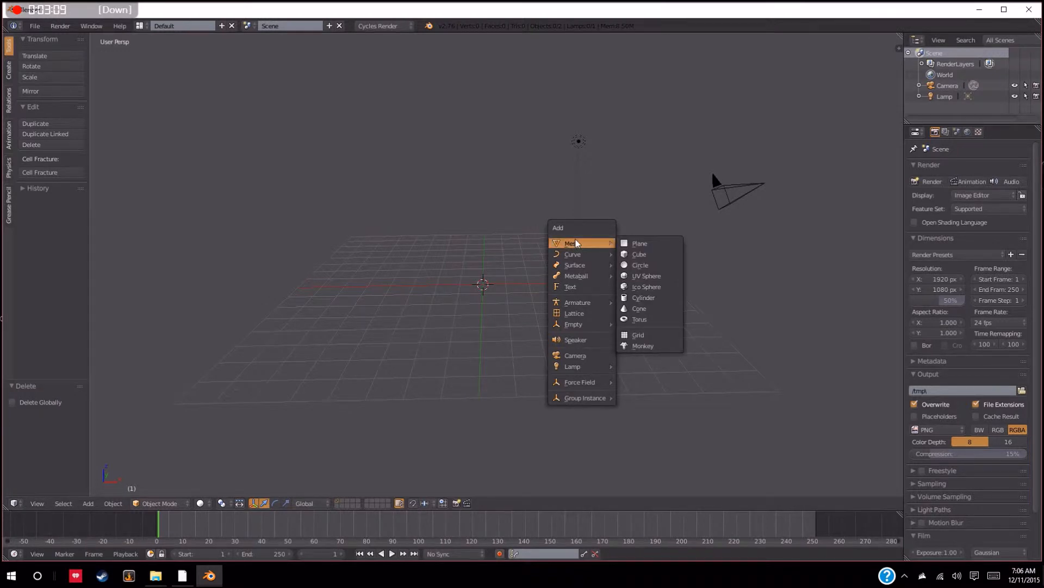
mouse_move(573, 259)
click(660, 248)
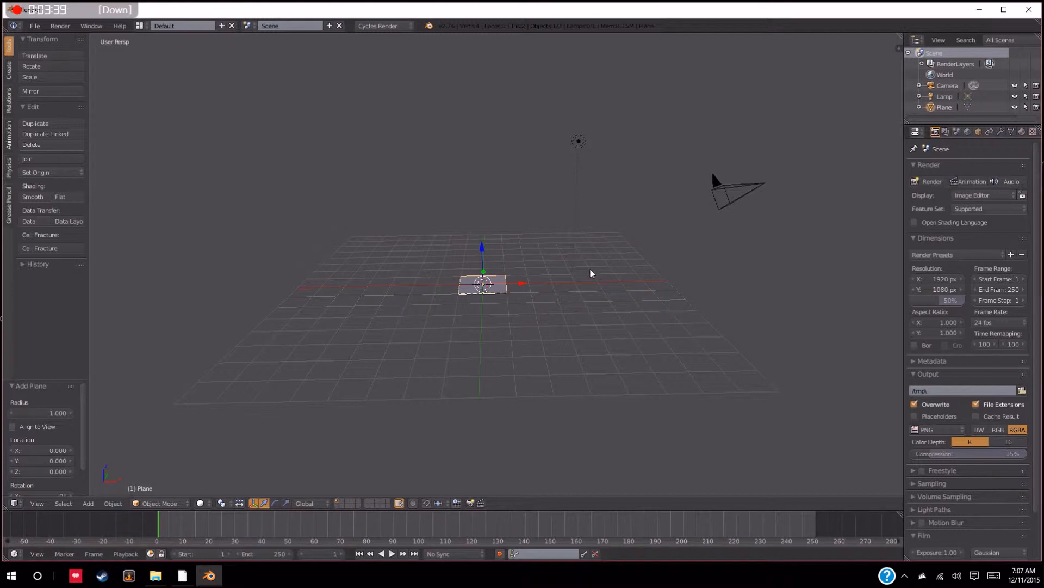
Scale the new plane uniformly by a factor of 5
key(s)
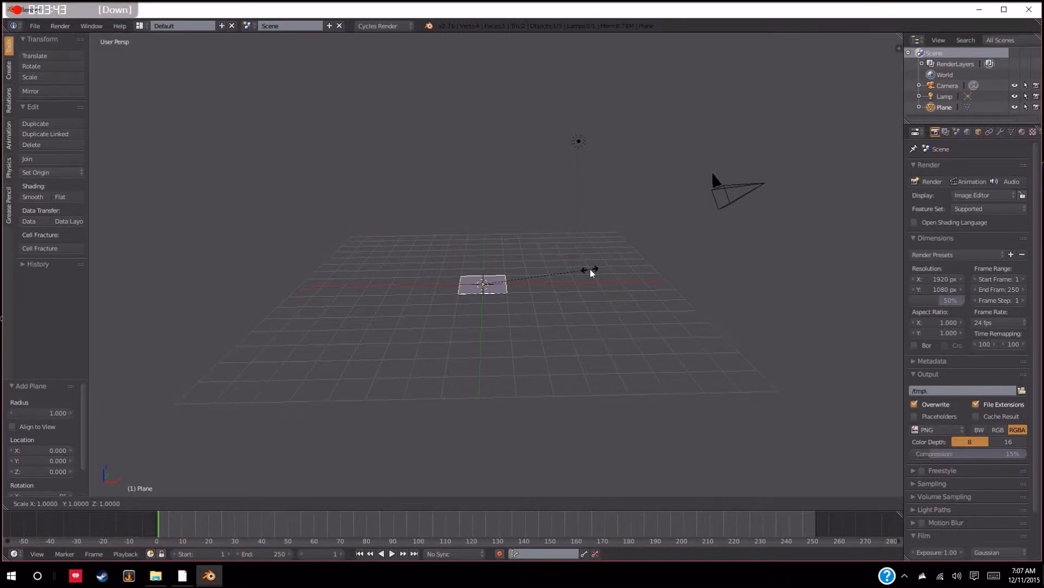
text(5)
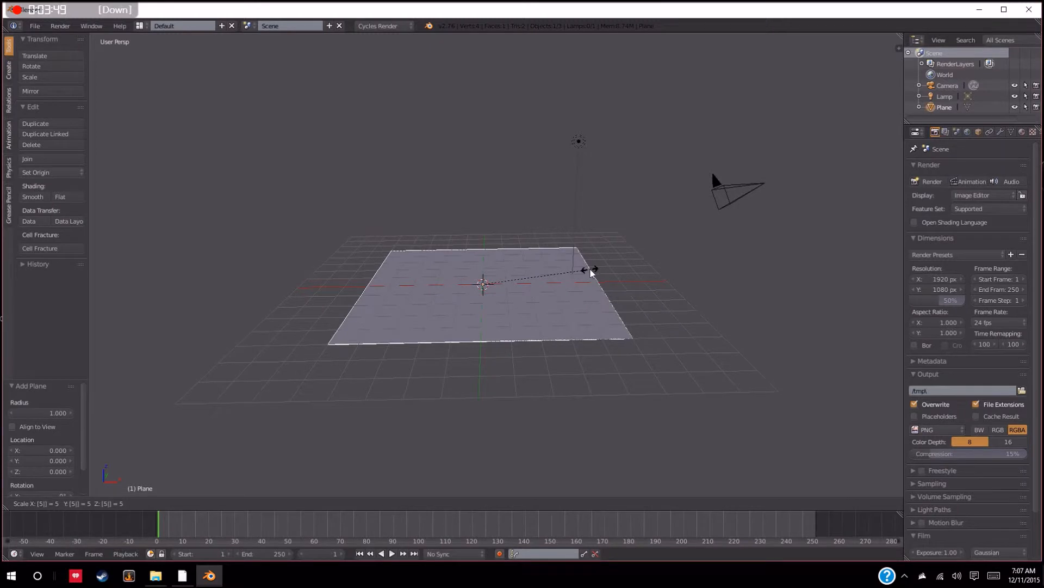
click(592, 272)
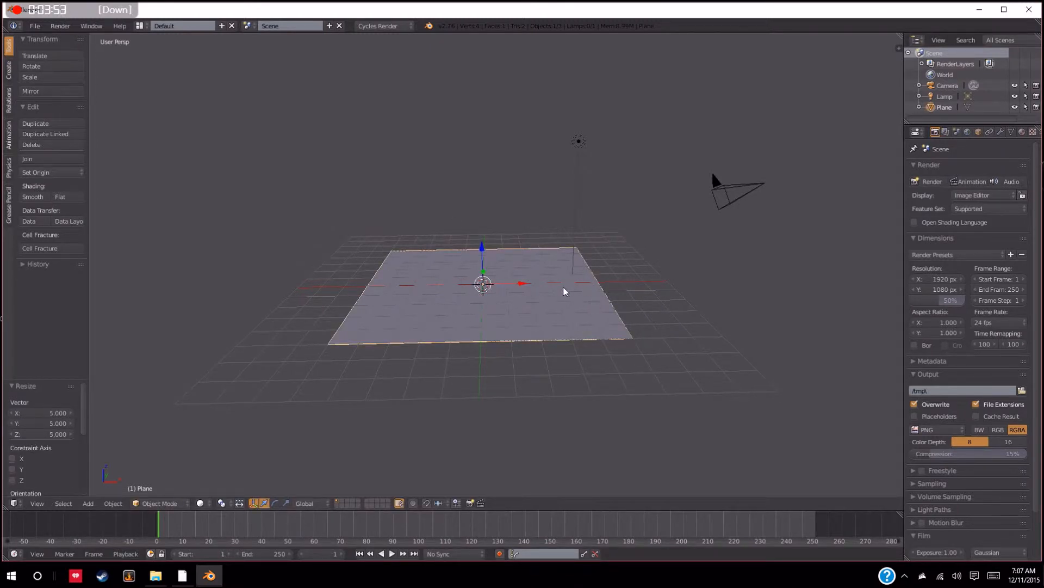
Scale the already enlarged plane uniformly by a further factor of 10
key(s)
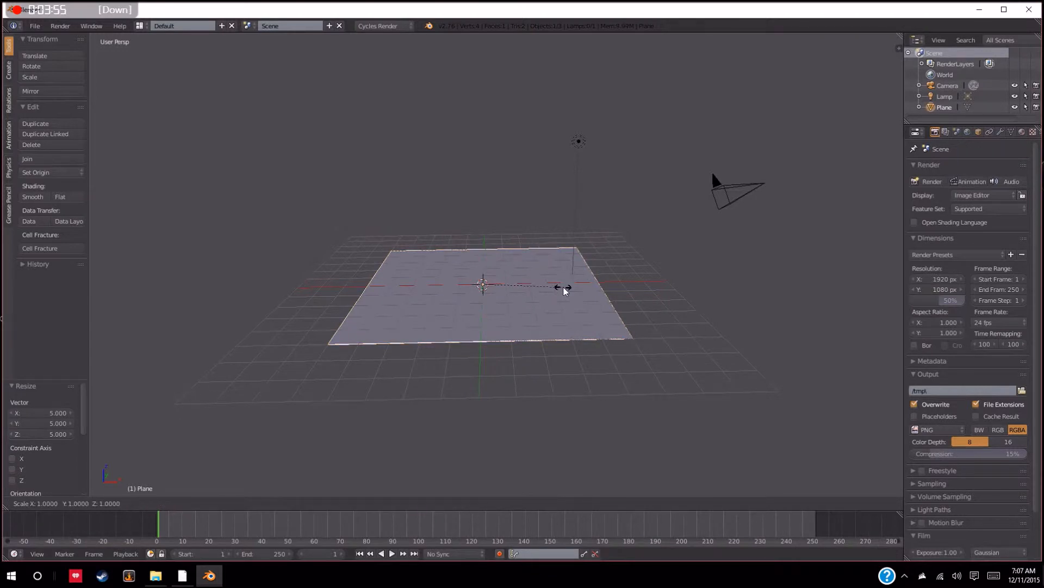
text(10)
key(Return)
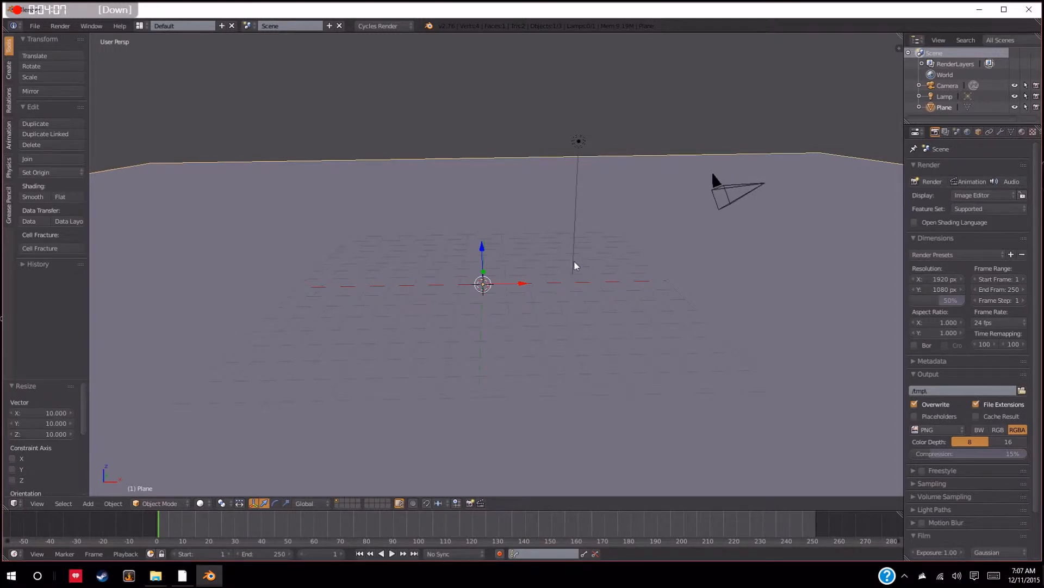
scroll(575, 266, down, 2)
scroll(576, 265, up, 2)
Undo both scaling operations on the plane
key(ctrl+z)
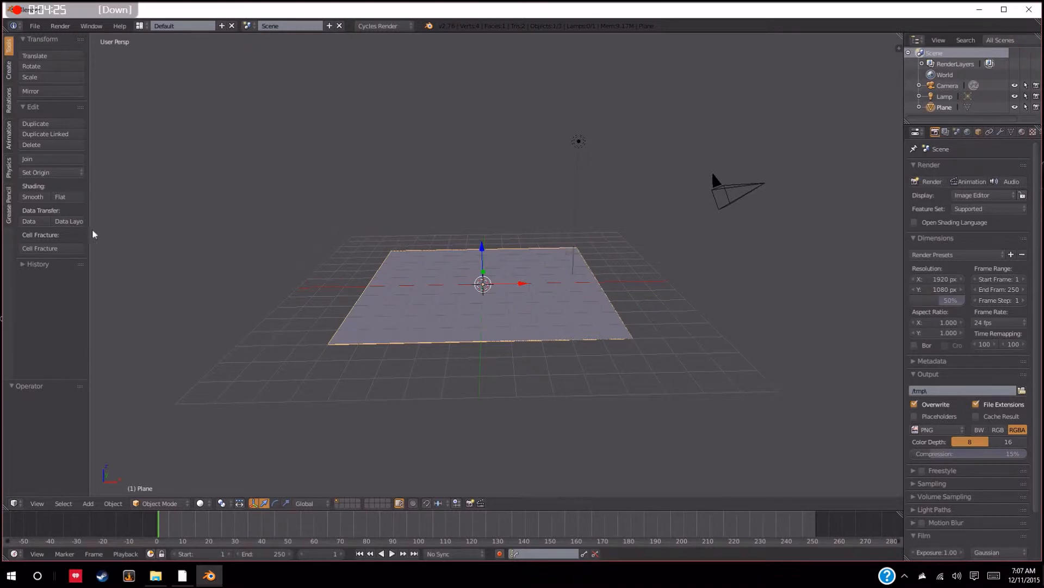
click(36, 265)
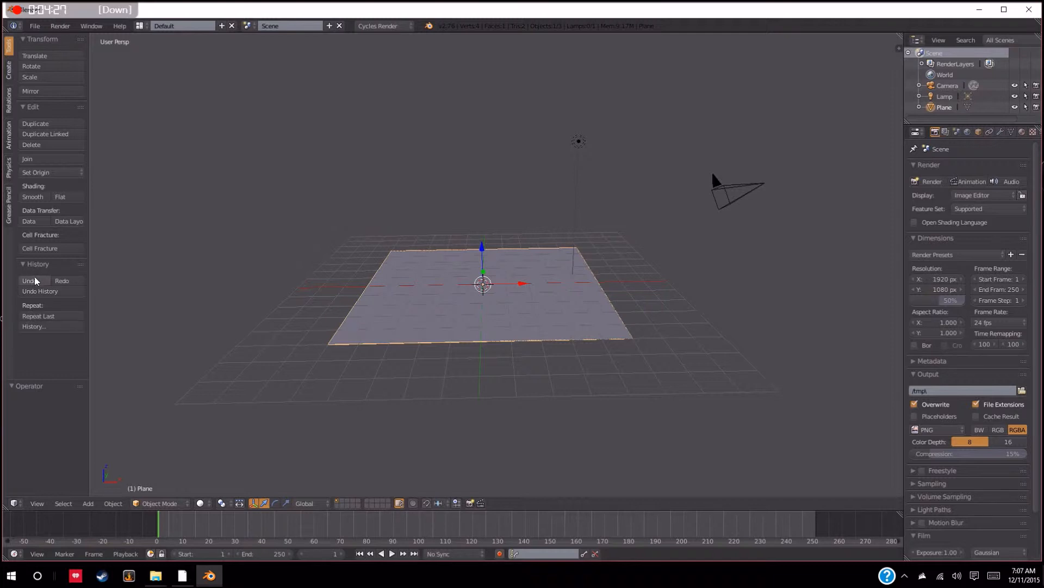
click(34, 281)
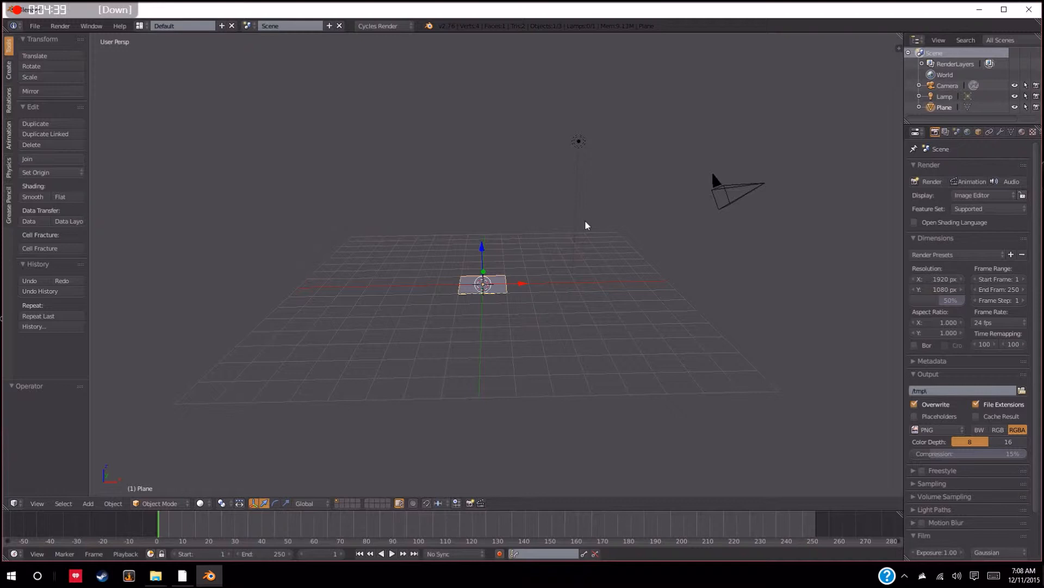
Display the plane's transform properties beside the 3D view and hide them again
middle_drag(586, 221, 593, 231)
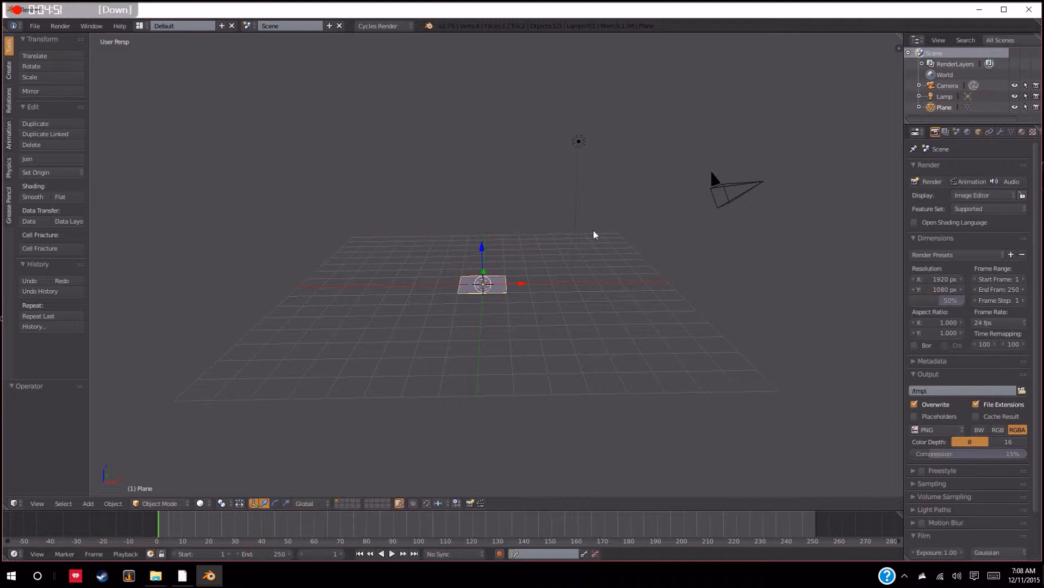
key(Down)
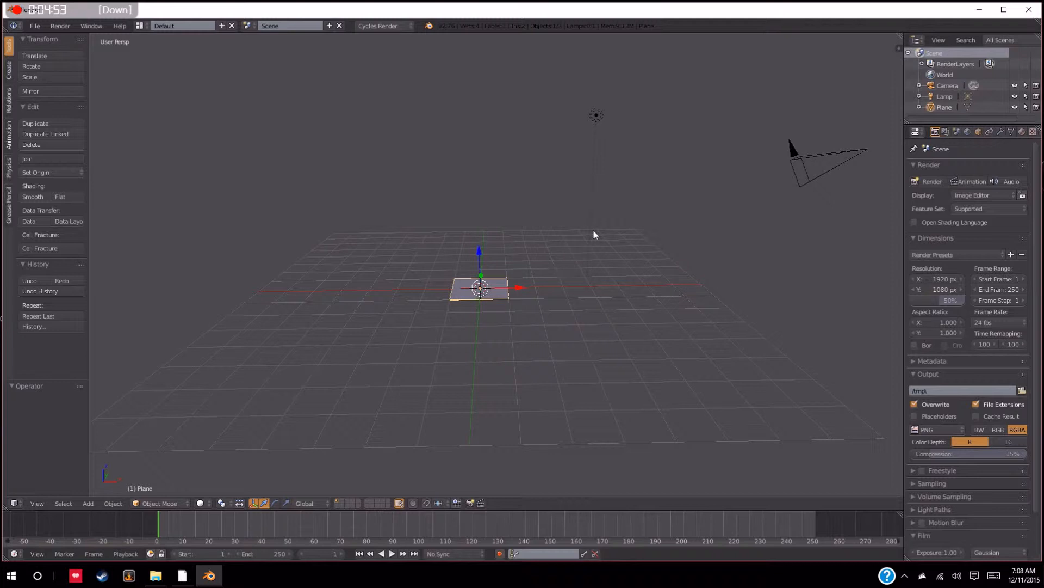
shift+middle_drag(552, 260, 563, 261)
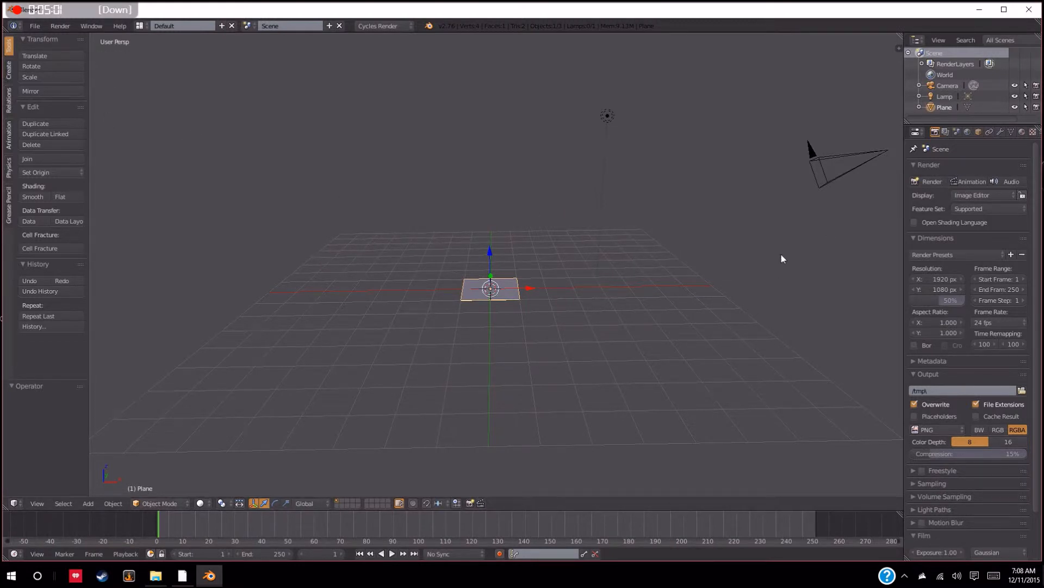
key(n)
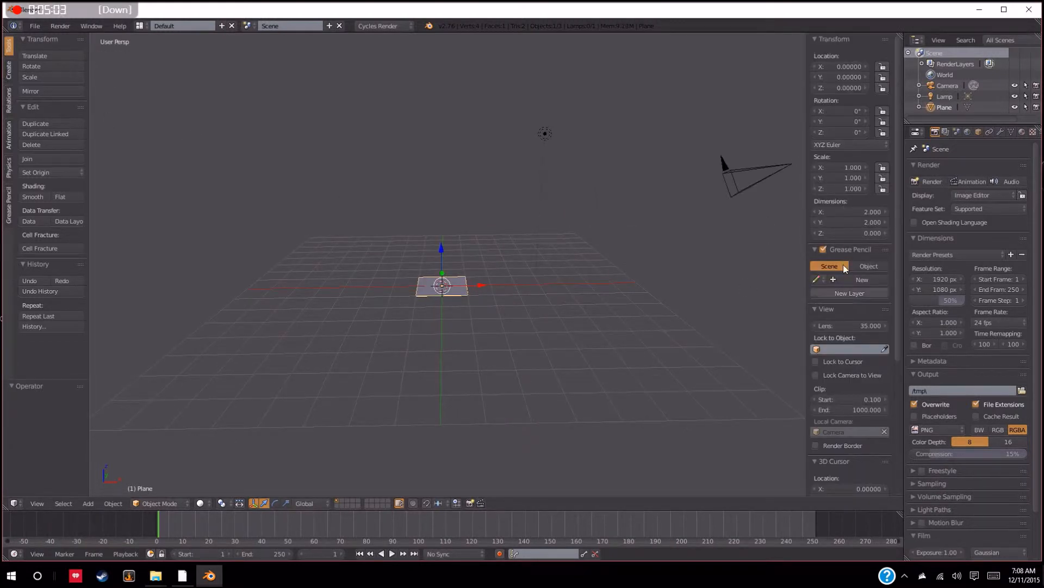
key(n)
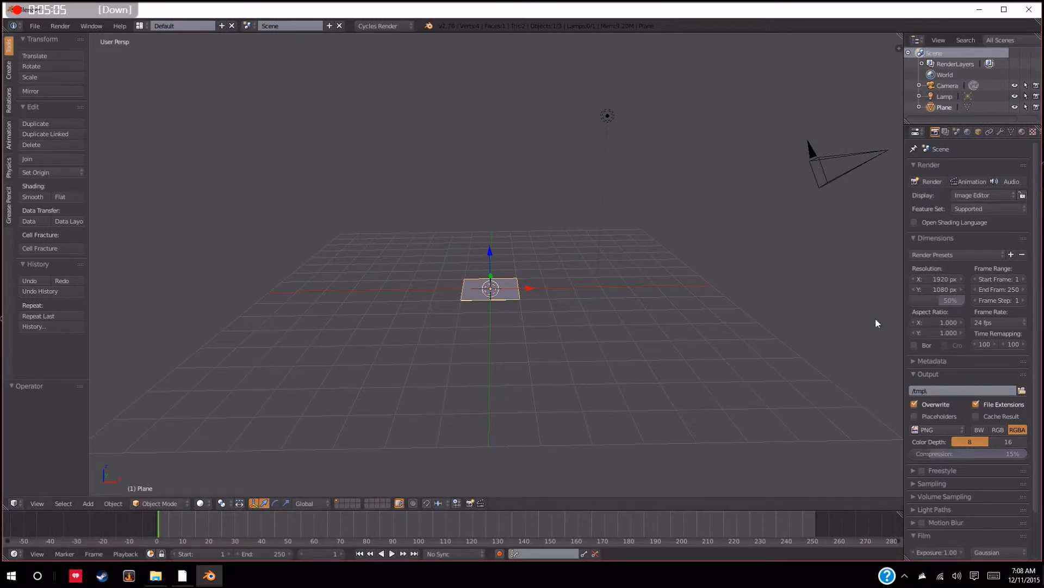
middle_drag(567, 265, 566, 275)
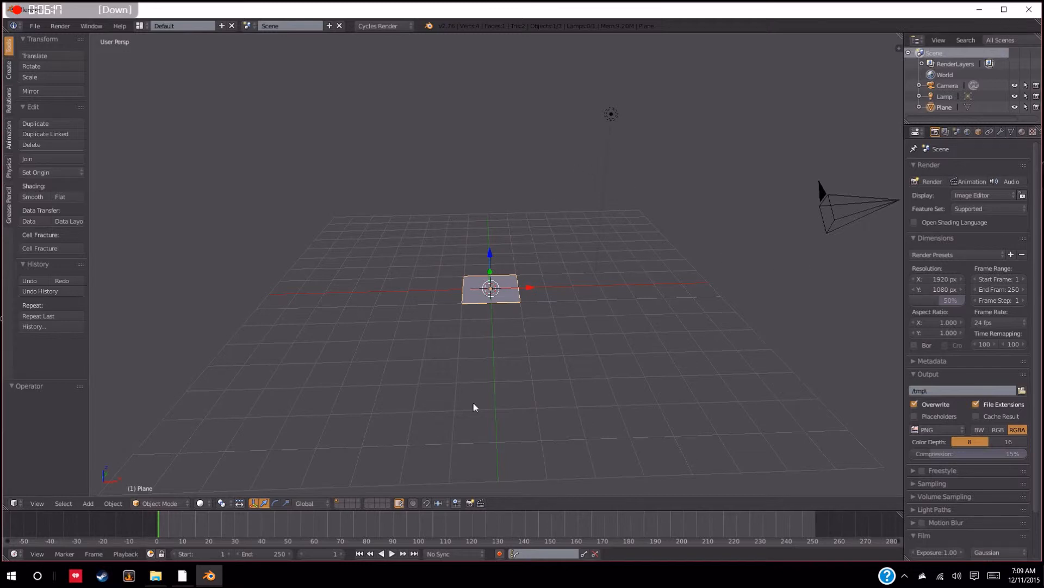
Switch to the "Blender into file" folder in File Explorer, open its Rezult subfolder and view the sithbot0001 image
mouse_move(161, 582)
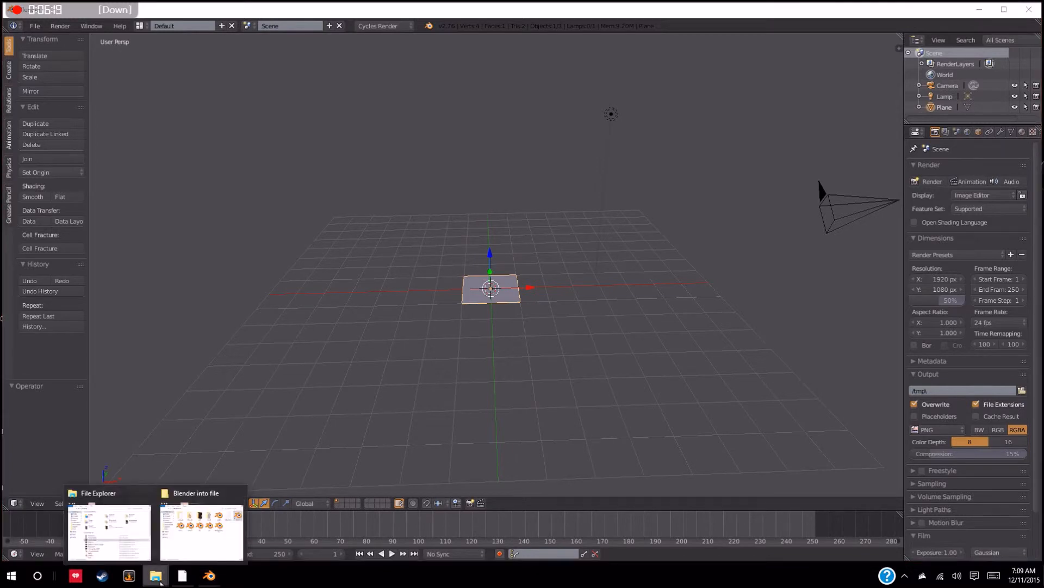
click(201, 531)
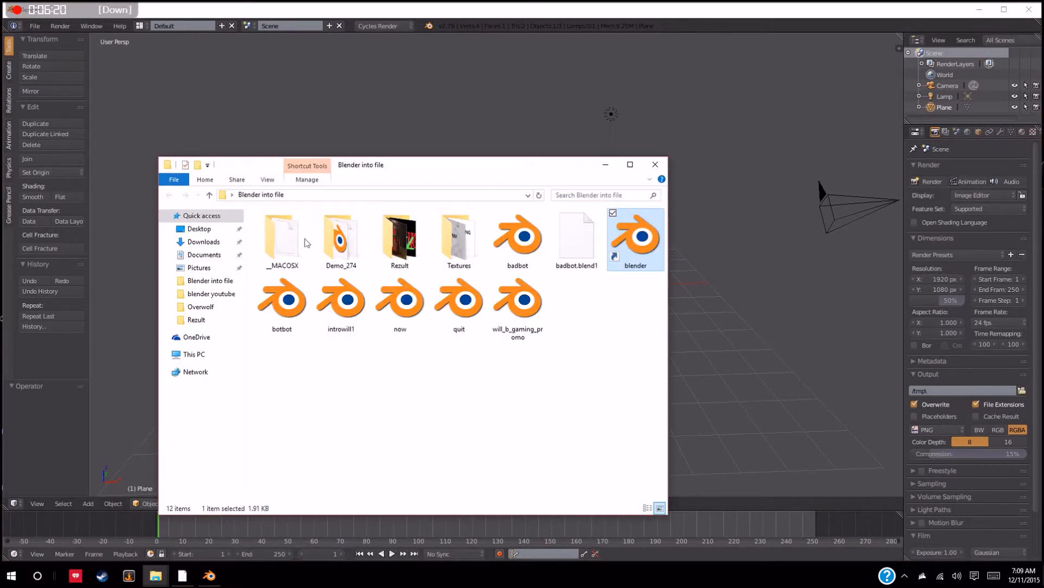
click(423, 245)
double_click(423, 245)
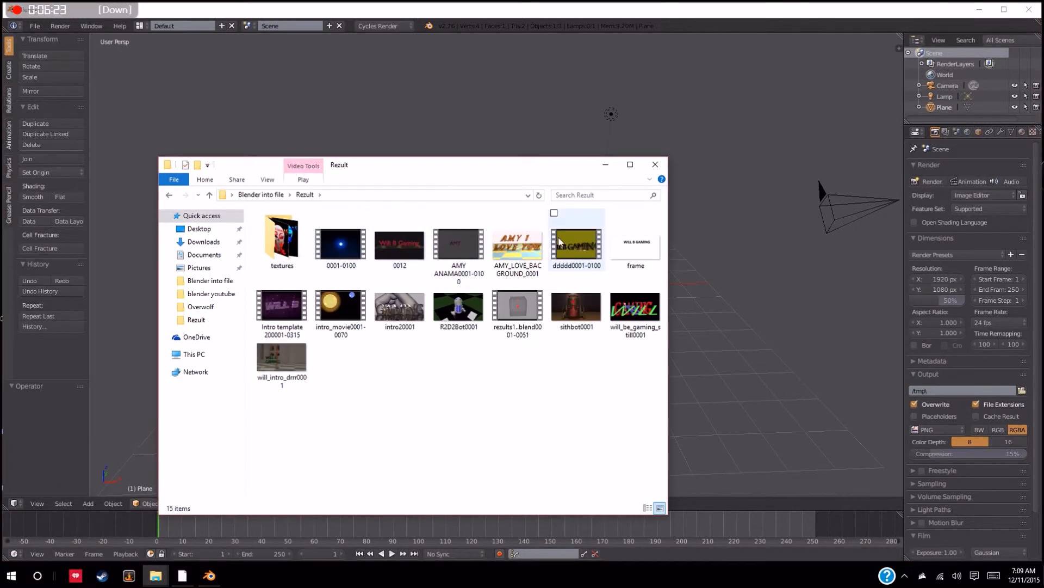
double_click(518, 308)
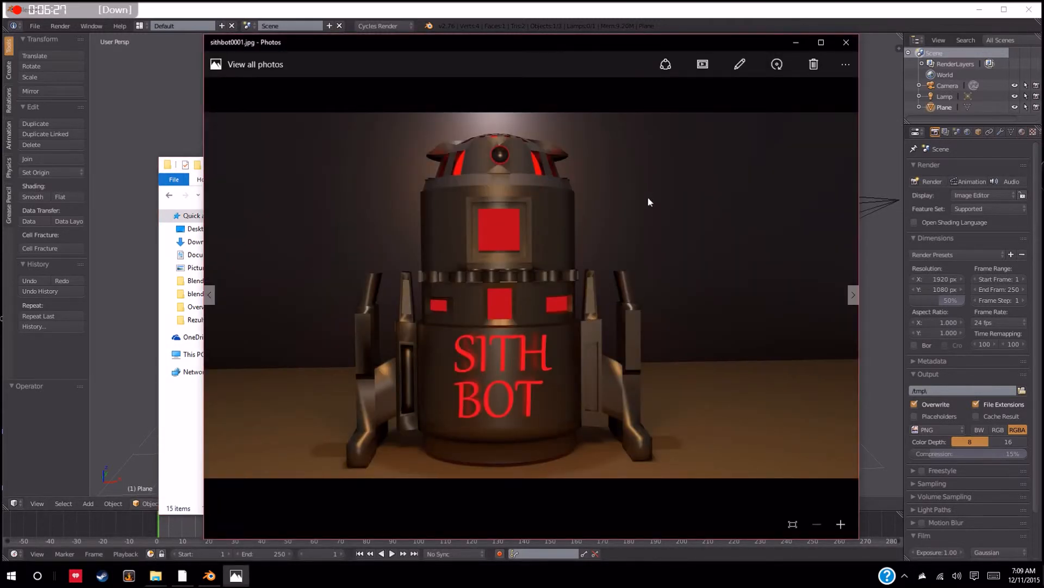
click(846, 42)
View the R2D2Bot0001 and intro20001 render images from the Rezult folder, closing each after viewing
click(460, 310)
double_click(462, 318)
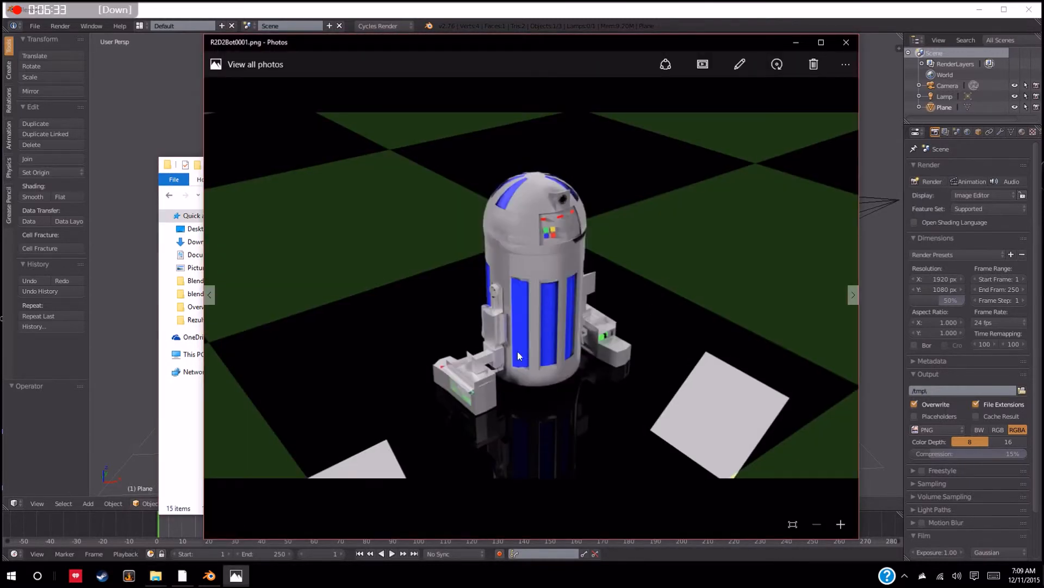
click(846, 43)
double_click(637, 305)
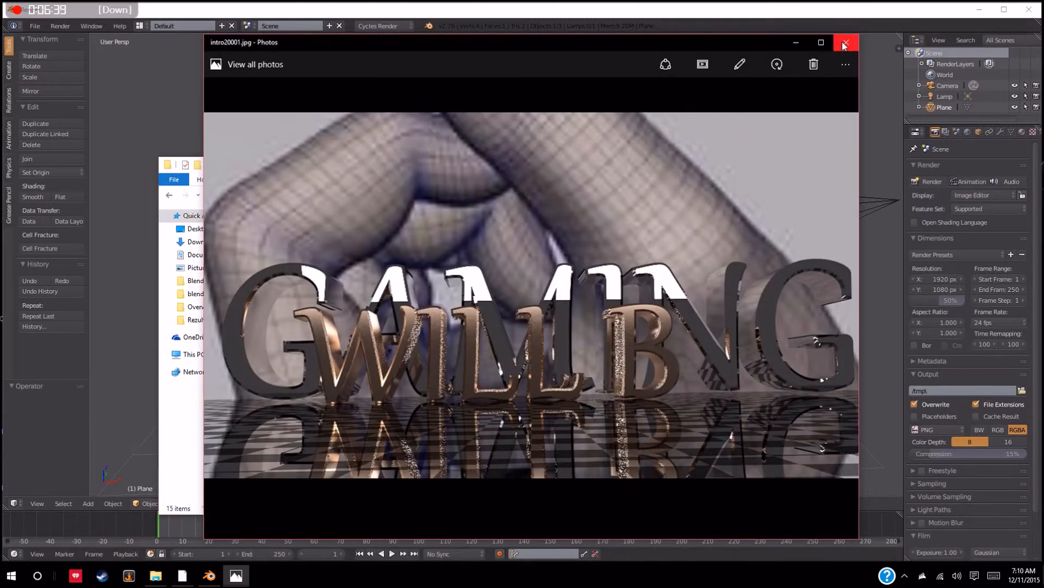
click(845, 43)
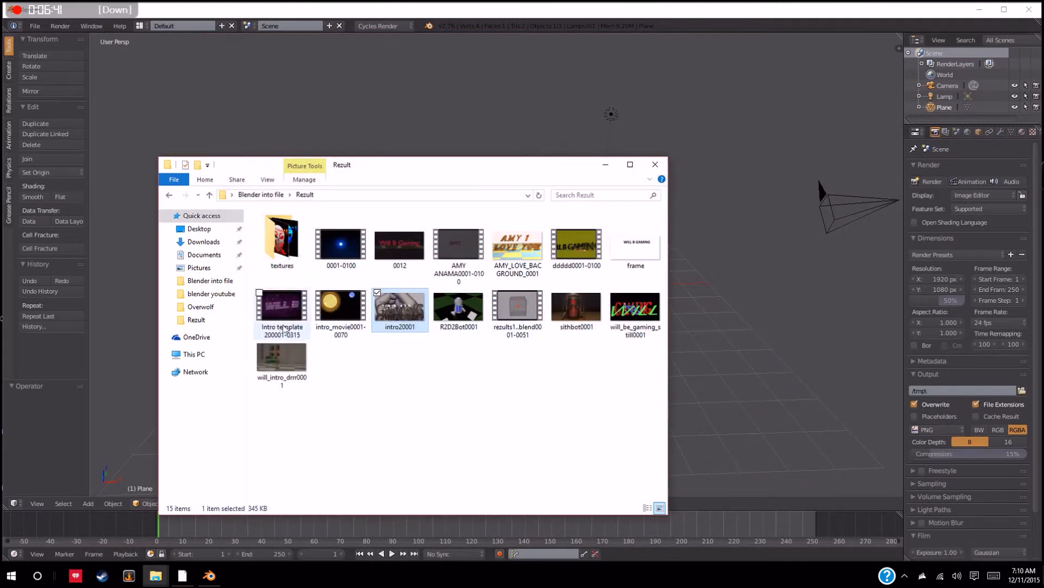
Play the ddddd0001-0100 animation, close it and close the Rezult folder to return to Blender
double_click(592, 246)
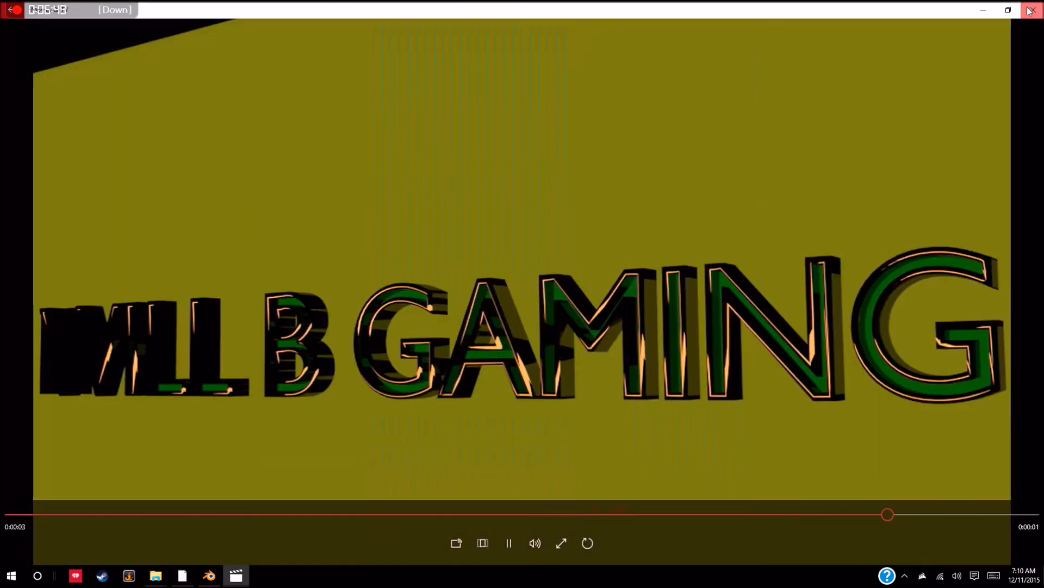
click(1030, 11)
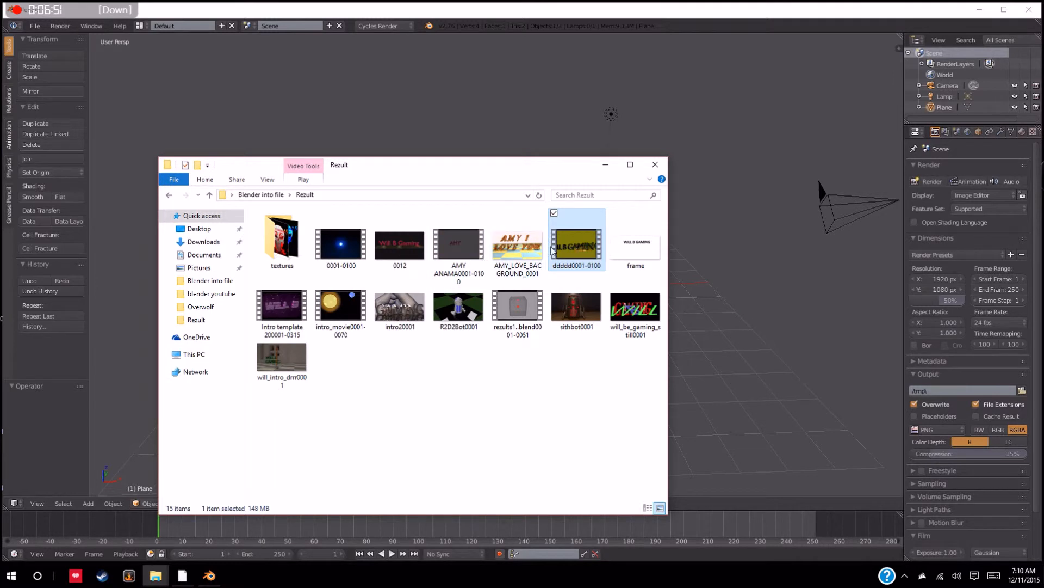
click(654, 164)
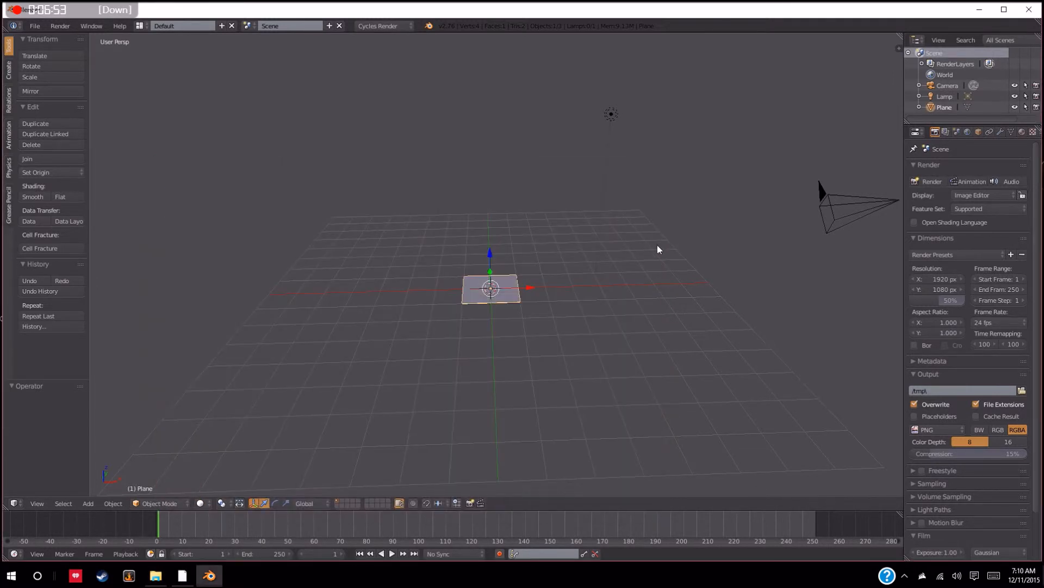
Scale the selected plane uniformly by a factor of 5
key(s)
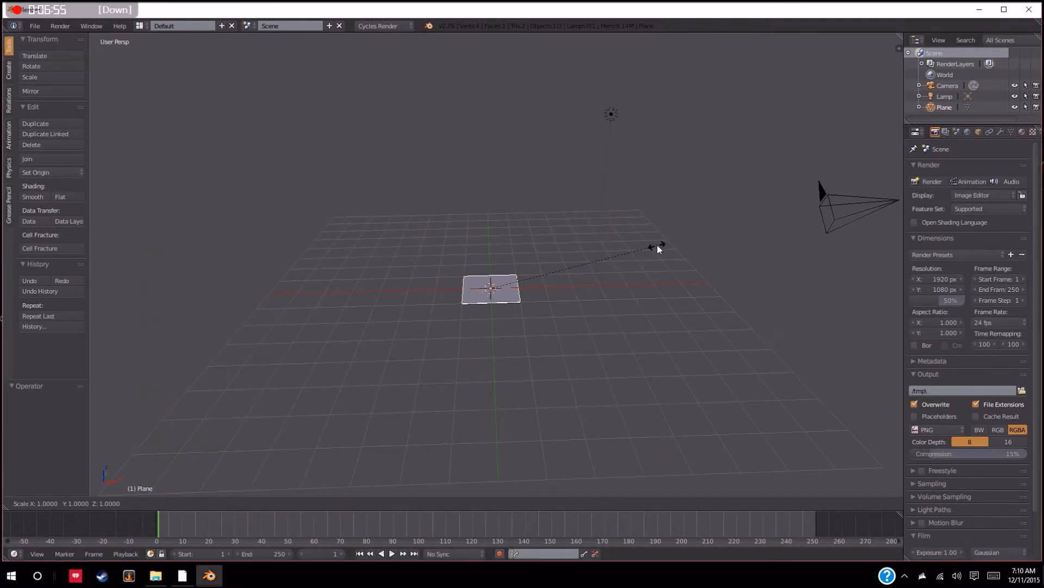
key(5)
key(Return)
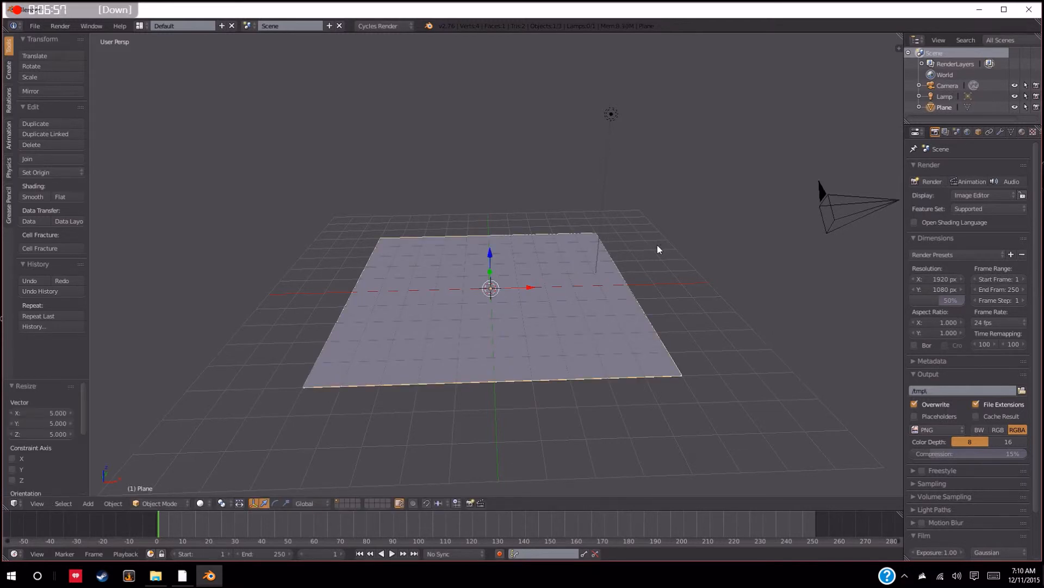
Enter Edit Mode on the plane, switch to face selection and select its face
key(Tab)
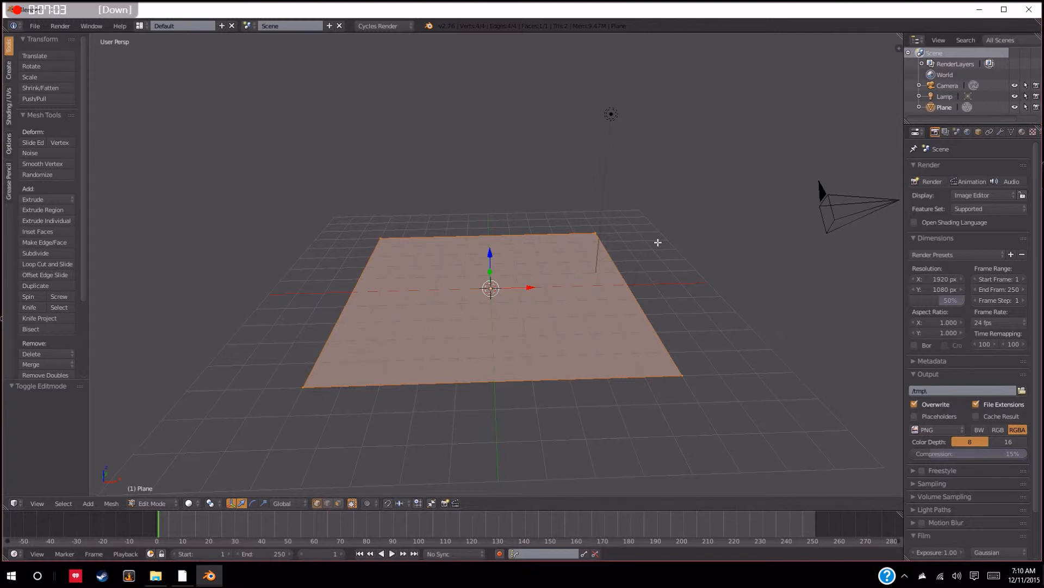
key(a)
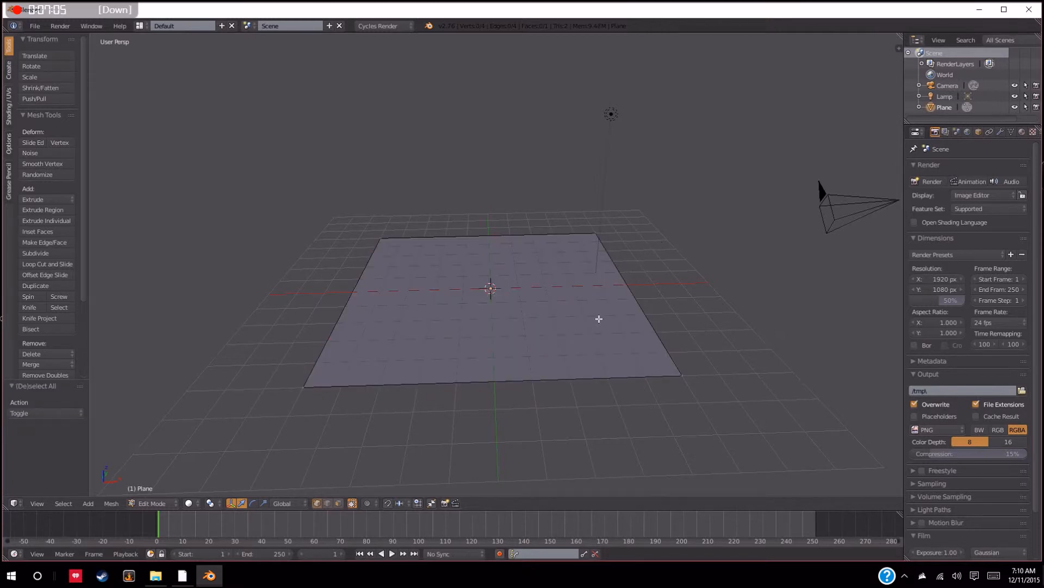
click(339, 502)
key(a)
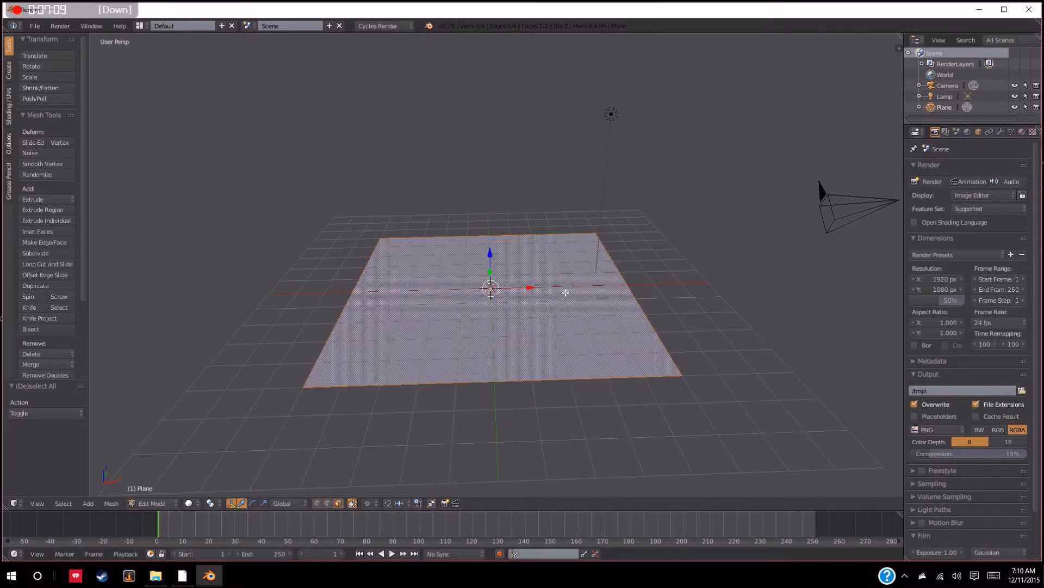
Try extruding the plane's face upward by about 5.87 units, and undo the extrusion
key(e)
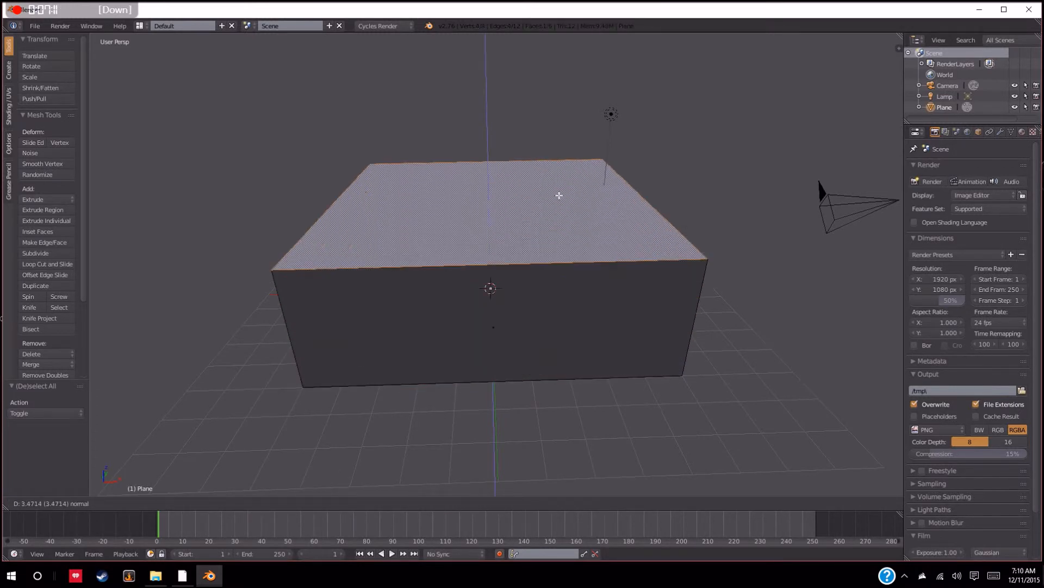
click(553, 174)
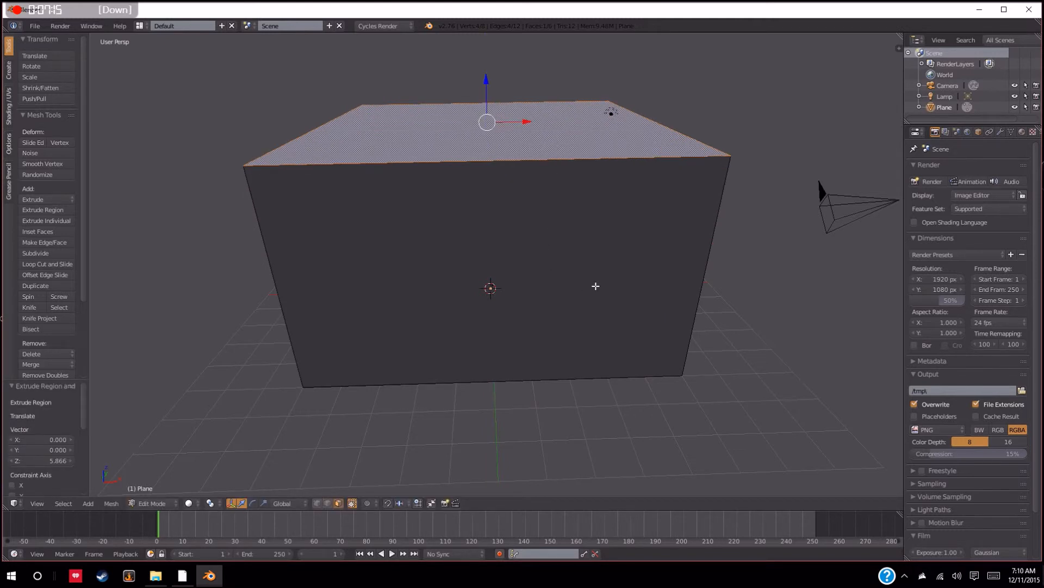
key(ctrl+z)
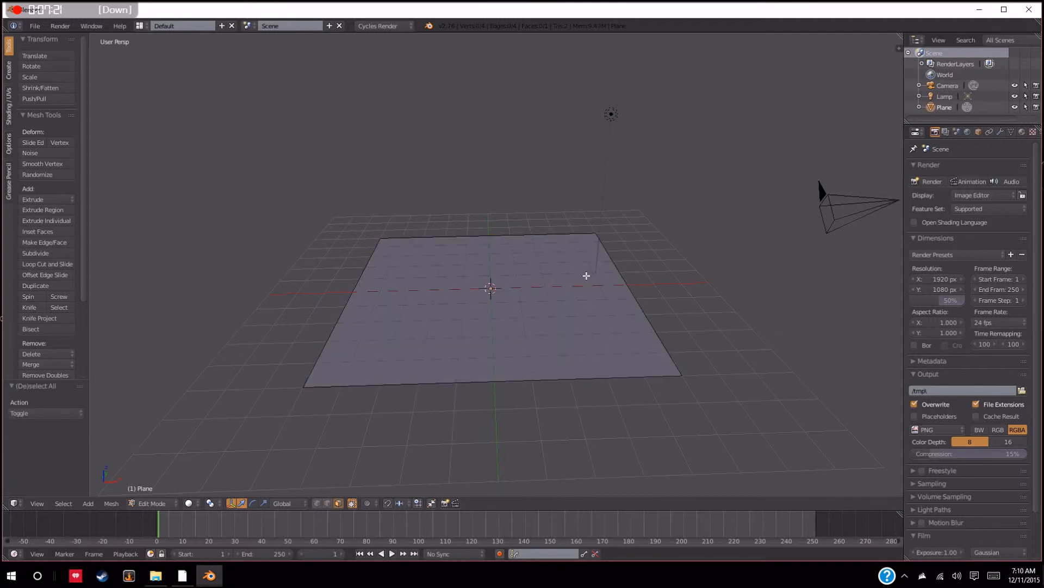
Return the plane to Object Mode and deselect everything
key(Tab)
key(a)
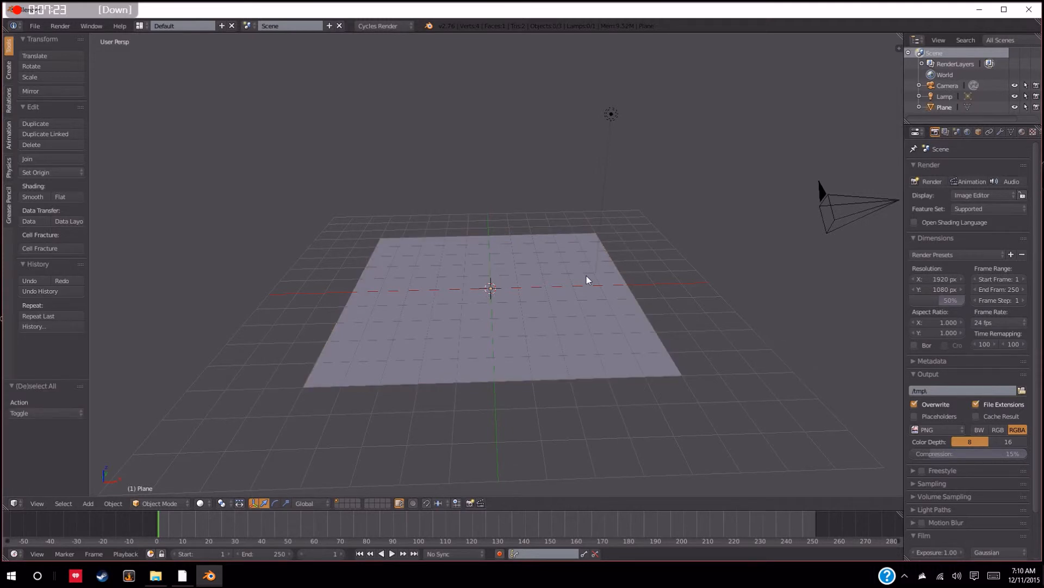
scroll(587, 279, down, 1)
mouse_move(588, 279)
middle_down()
mouse_move(611, 287)
mouse_move(585, 272)
middle_up()
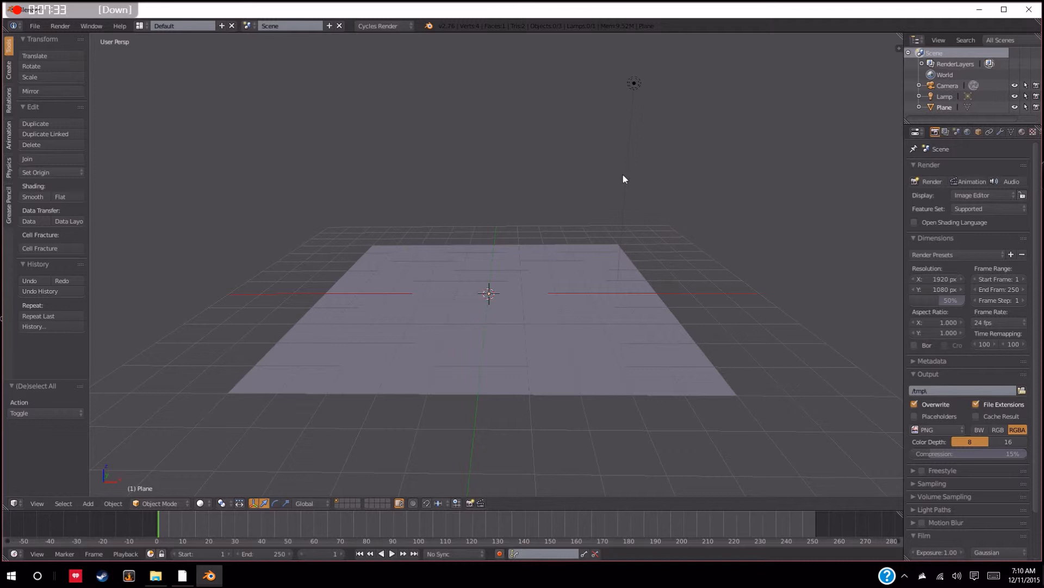
middle_drag(611, 292, 571, 301)
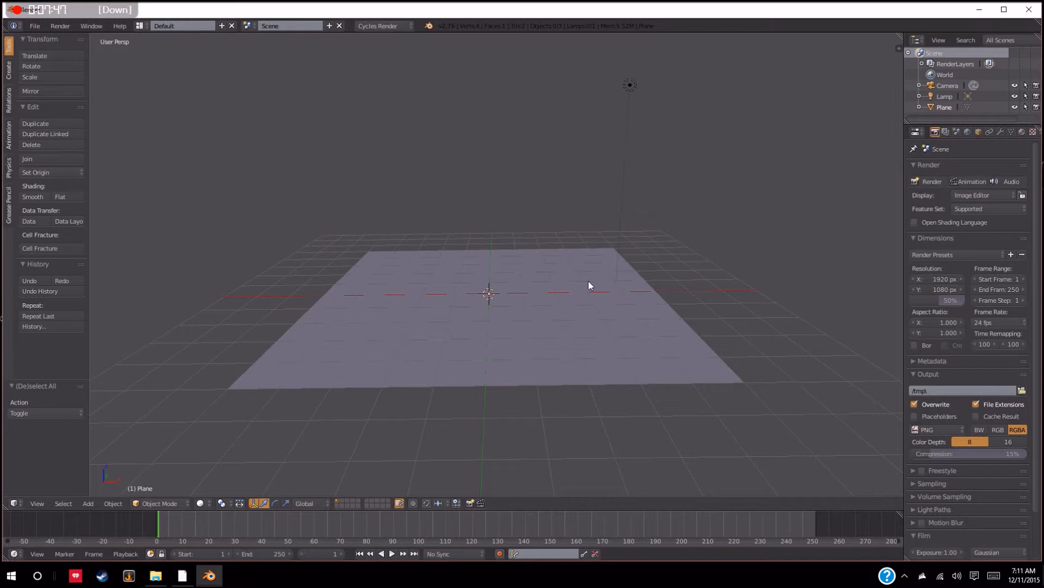
middle_drag(592, 289, 593, 301)
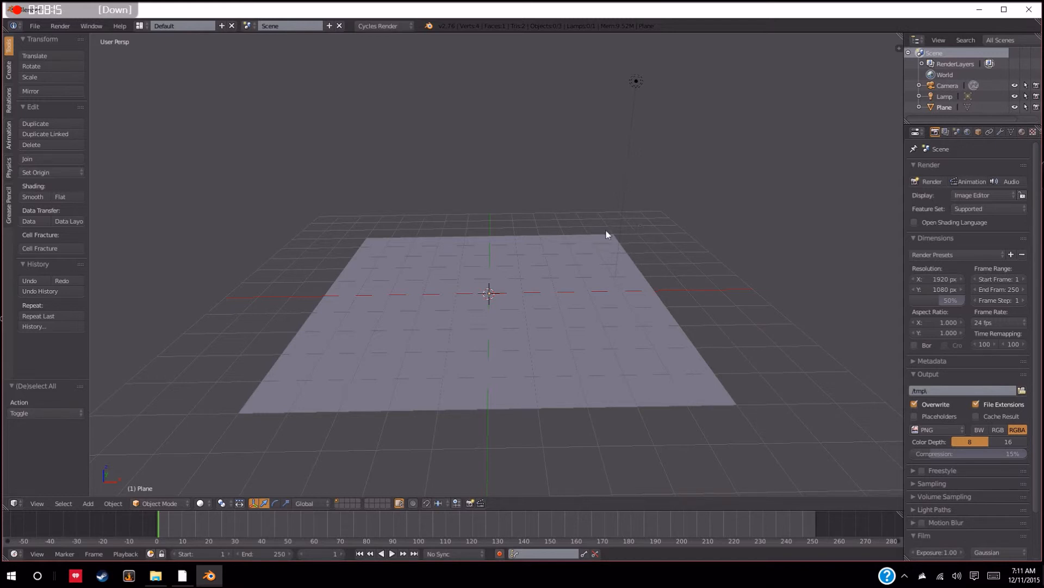
scroll(582, 226, down, 4)
scroll(578, 234, up, 1)
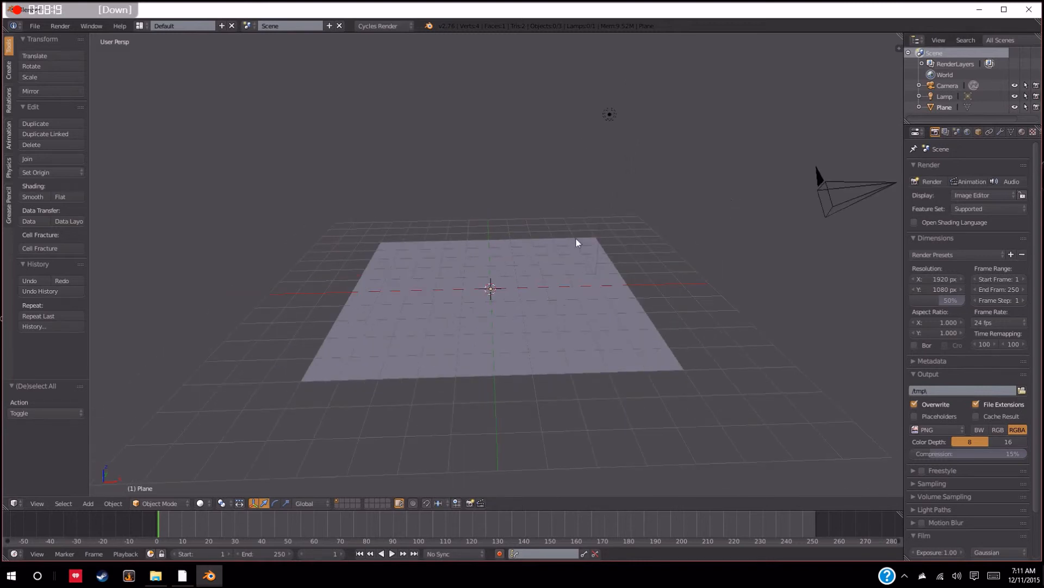
scroll(576, 267, up, 3)
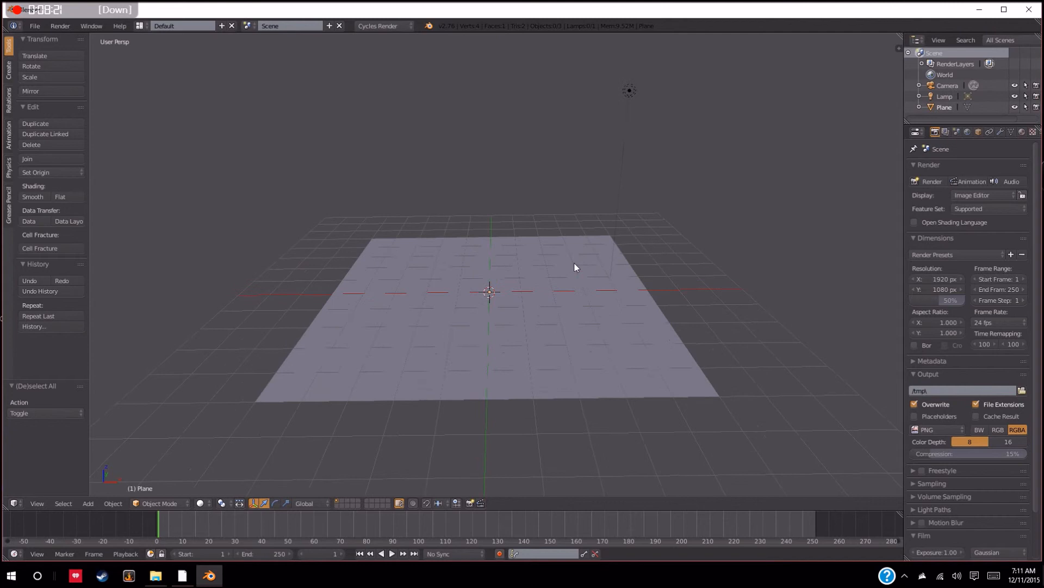
middle_drag(576, 249, 578, 265)
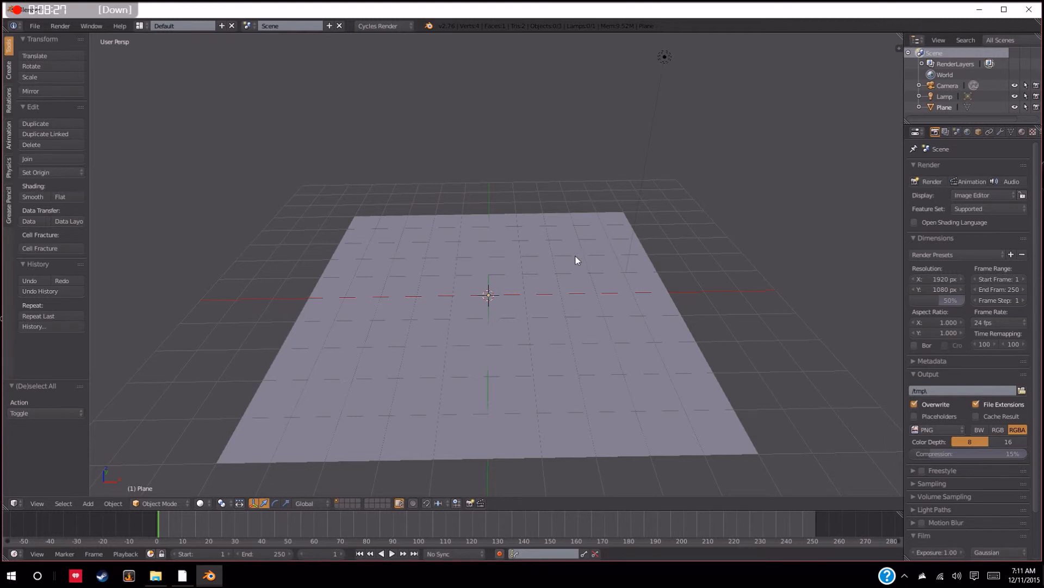
scroll(578, 260, up, 2)
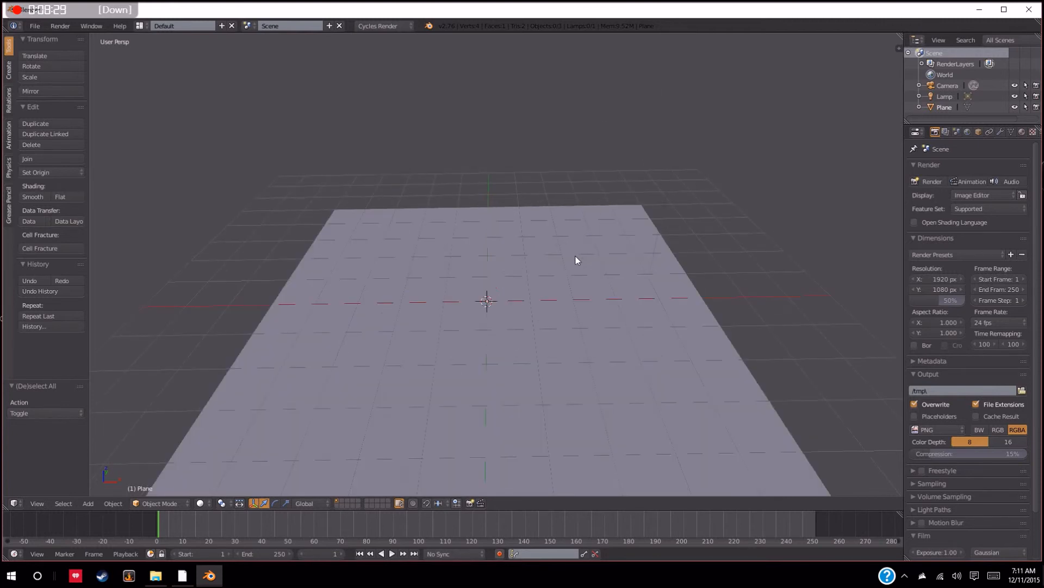
scroll(576, 260, down, 1)
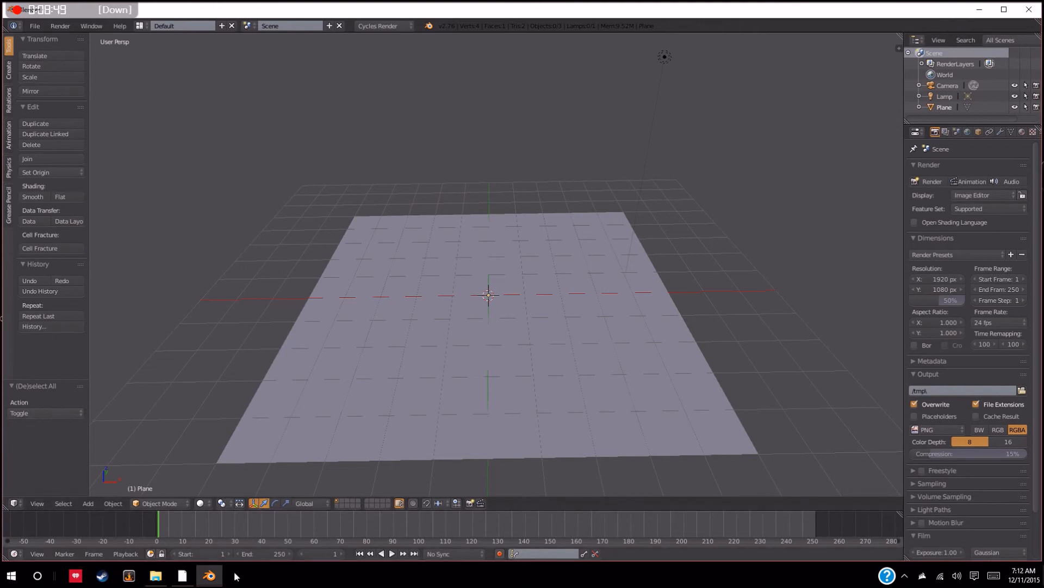
click(156, 575)
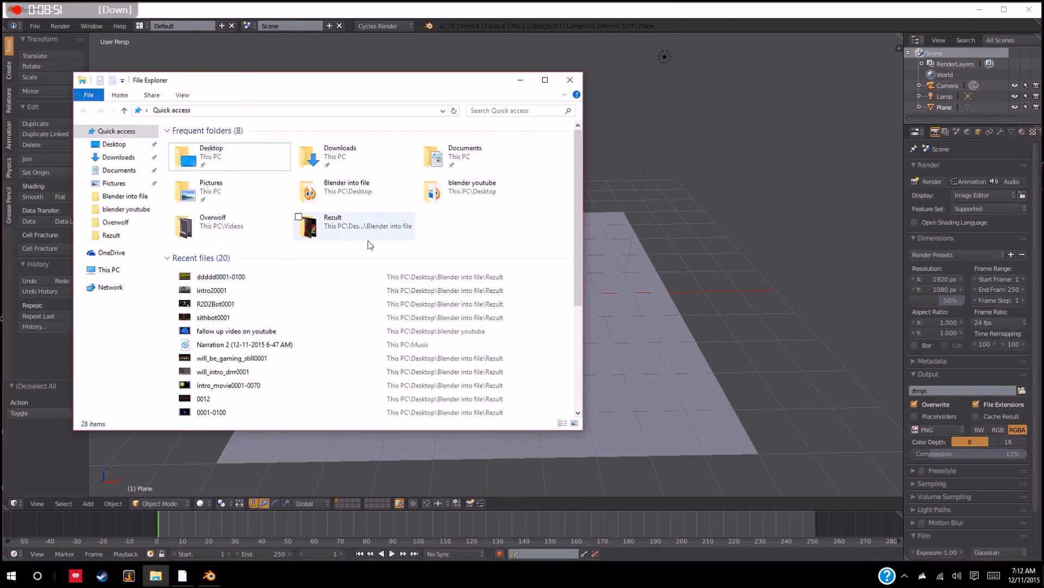
click(567, 80)
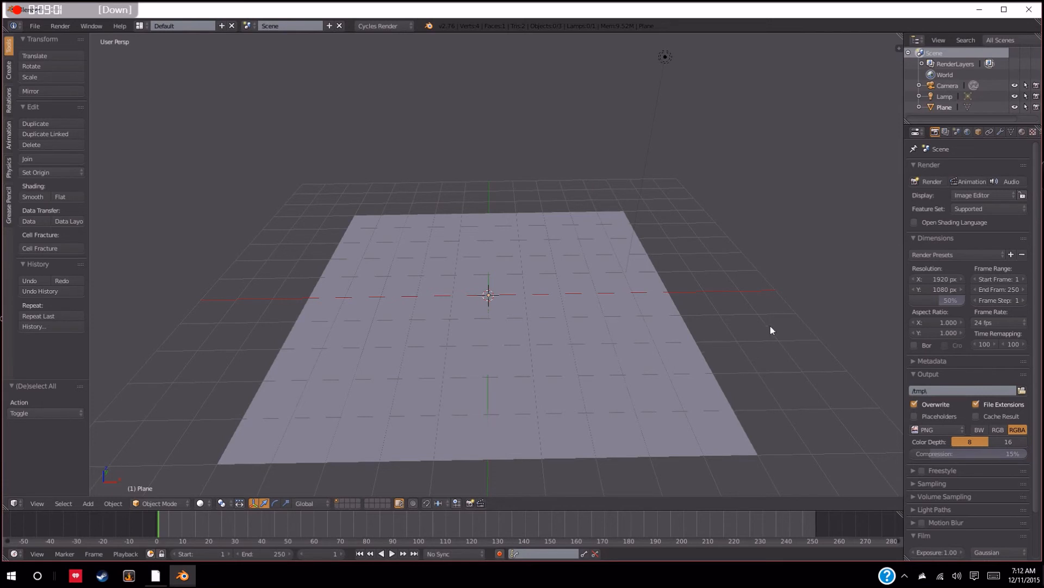
middle_drag(662, 324, 665, 318)
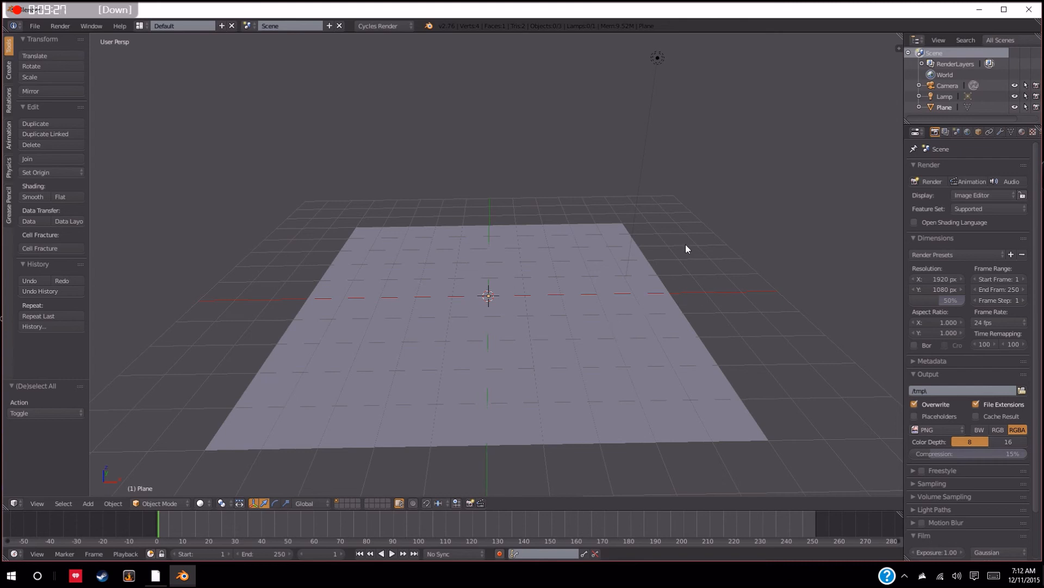
scroll(648, 278, down, 2)
scroll(648, 278, up, 2)
scroll(648, 279, down, 1)
mouse_move(647, 278)
middle_down()
mouse_move(702, 284)
mouse_move(643, 282)
middle_up()
scroll(655, 281, down, 1)
scroll(648, 282, up, 1)
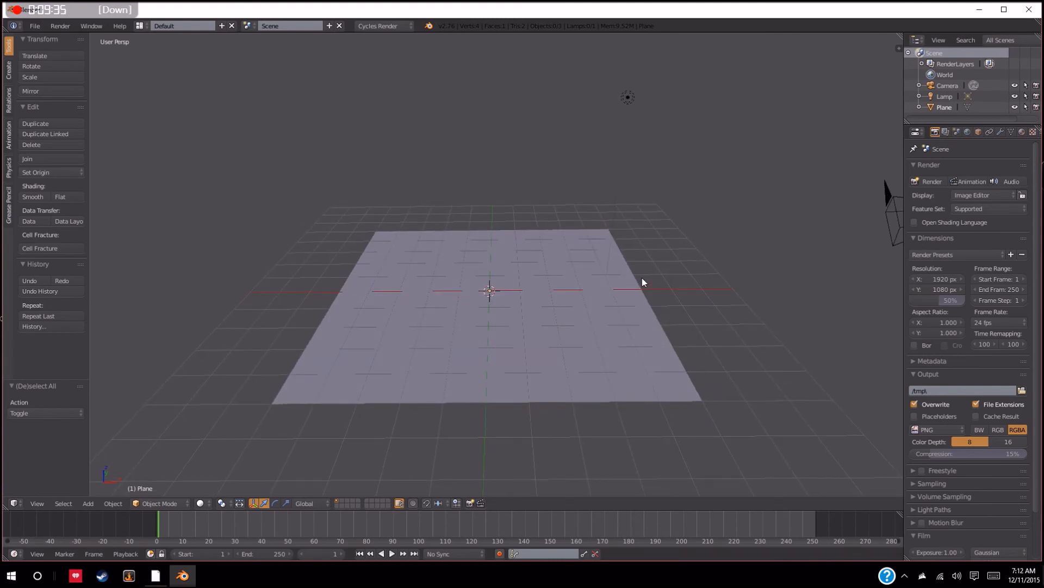
scroll(651, 277, up, 1)
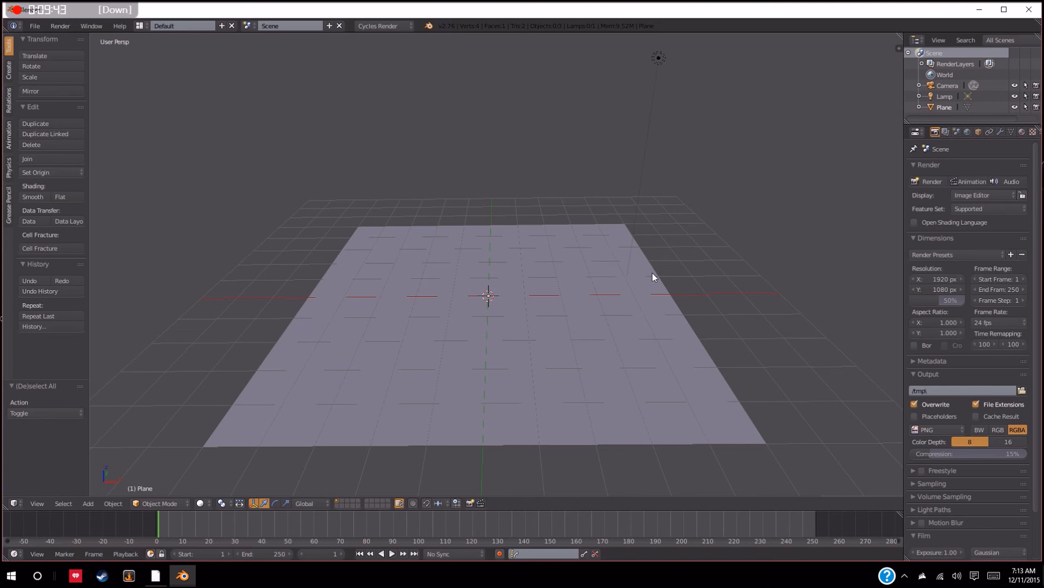
middle_drag(653, 273, 658, 277)
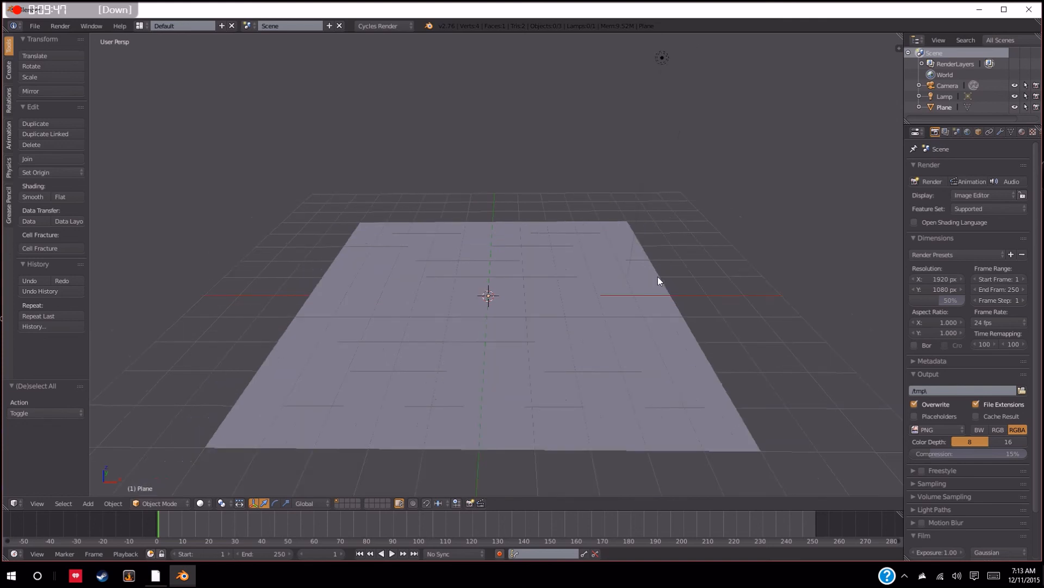
middle_drag(658, 277, 658, 274)
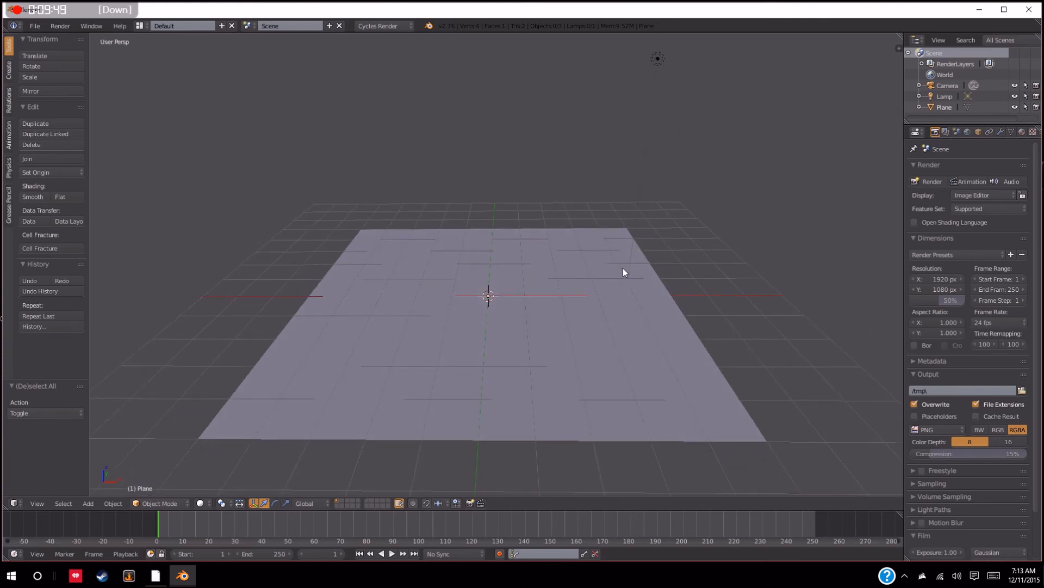
middle_drag(630, 272, 634, 279)
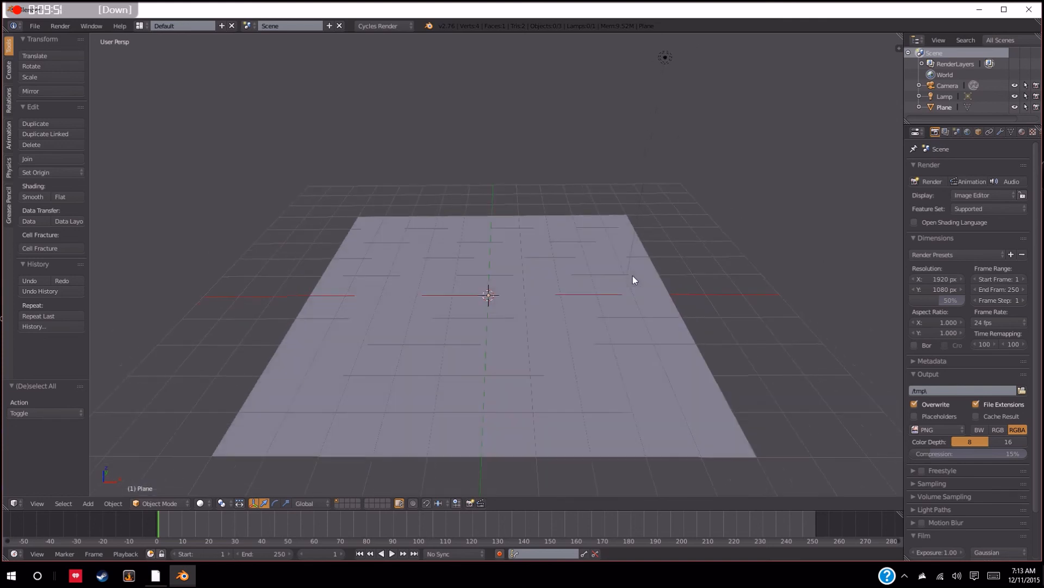